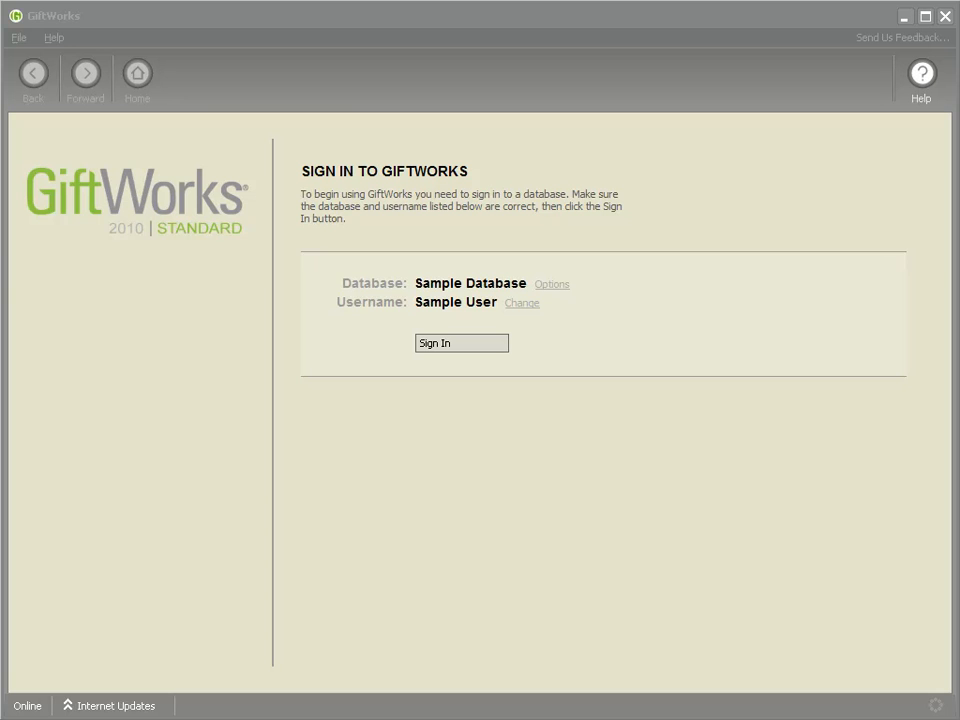
- Sign in to the Sample Database and start adding a plain Donor record with the donor's full name
click(463, 345)
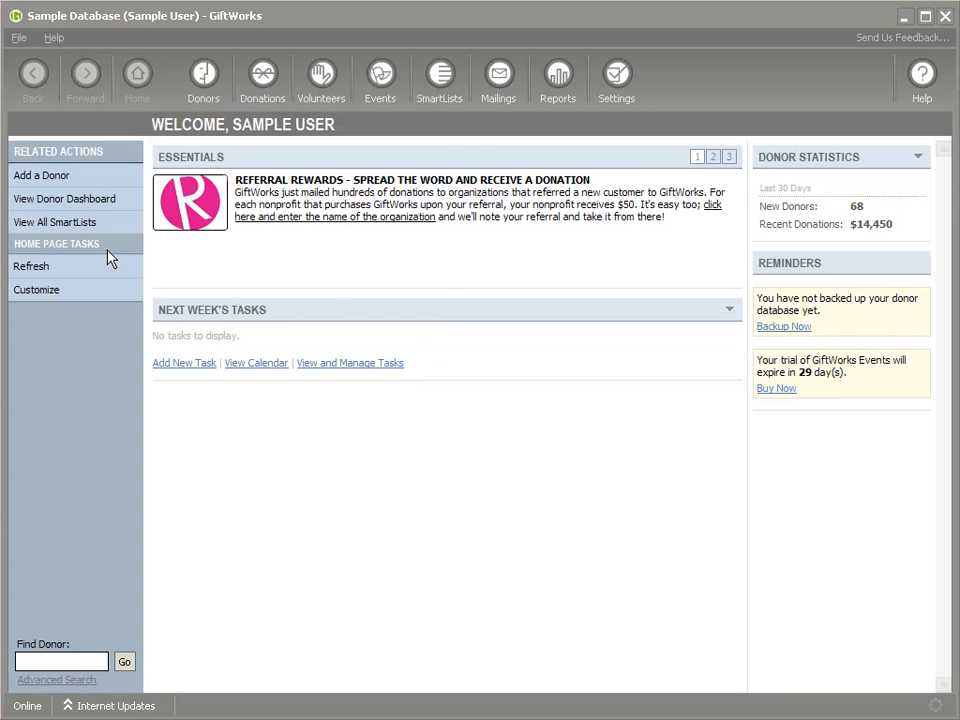
click(77, 177)
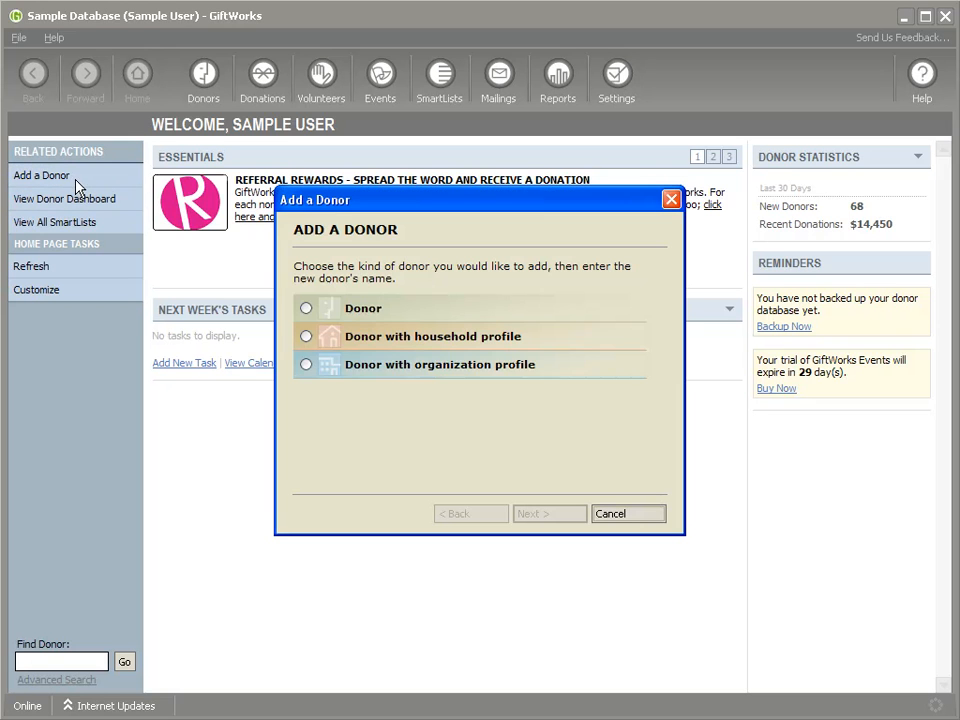
click(307, 309)
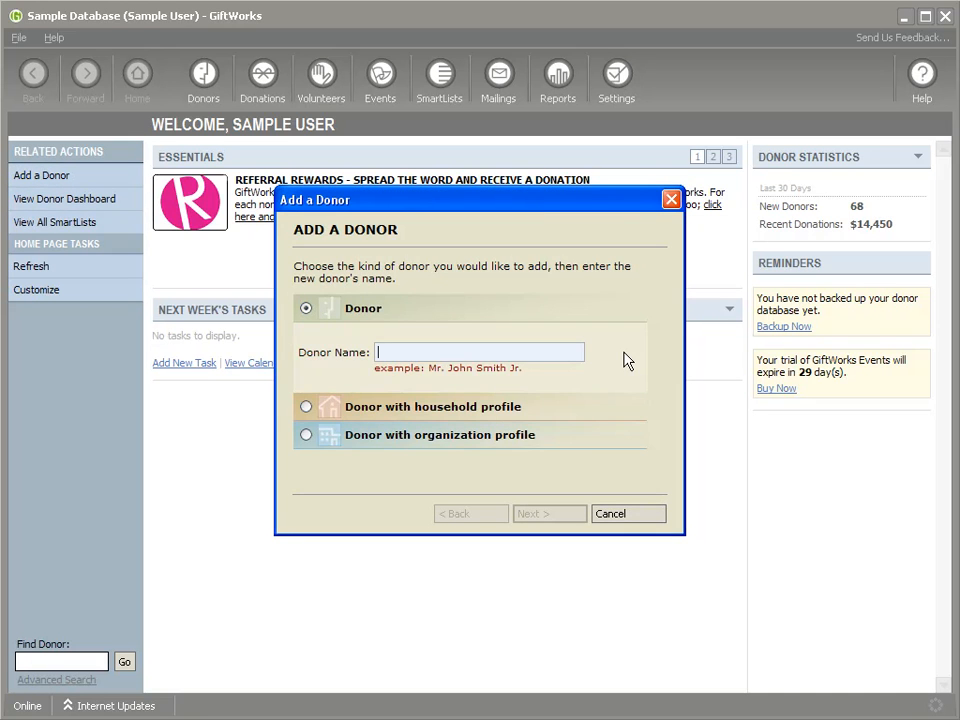
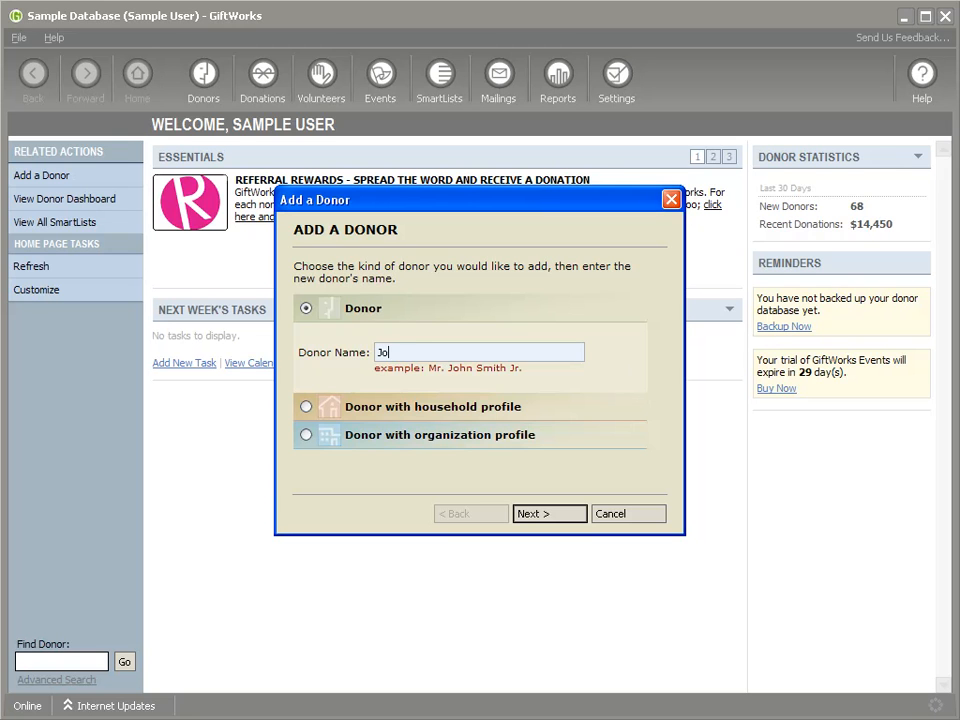
click(540, 514)
click(540, 514)
click(540, 514)
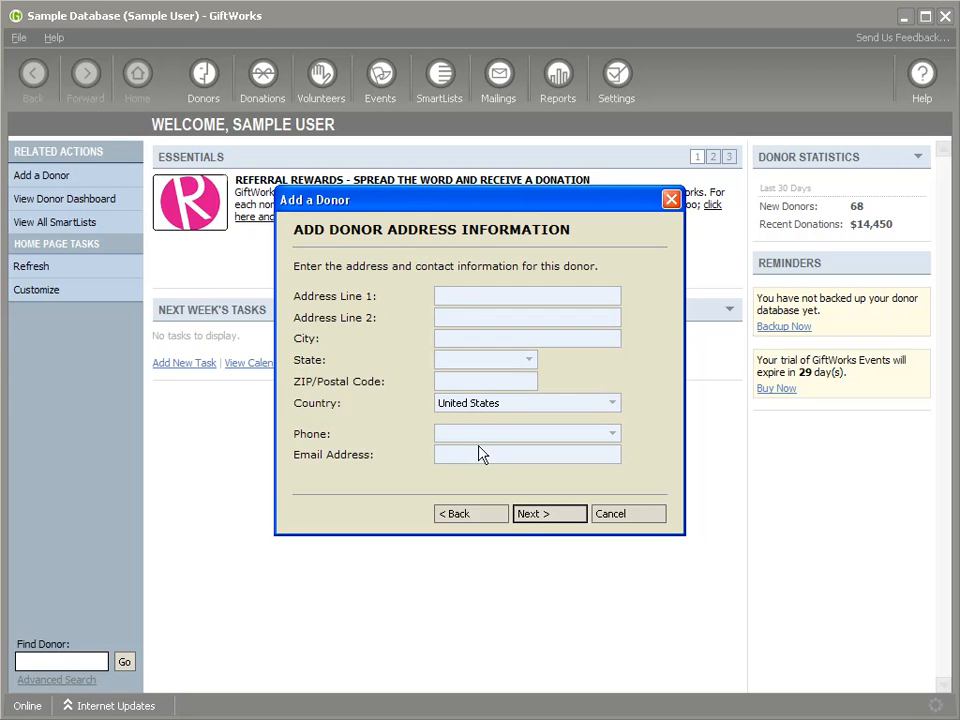
- Enter the new donor's street address and city
click(462, 294)
text(1 M)
text(ain Street)
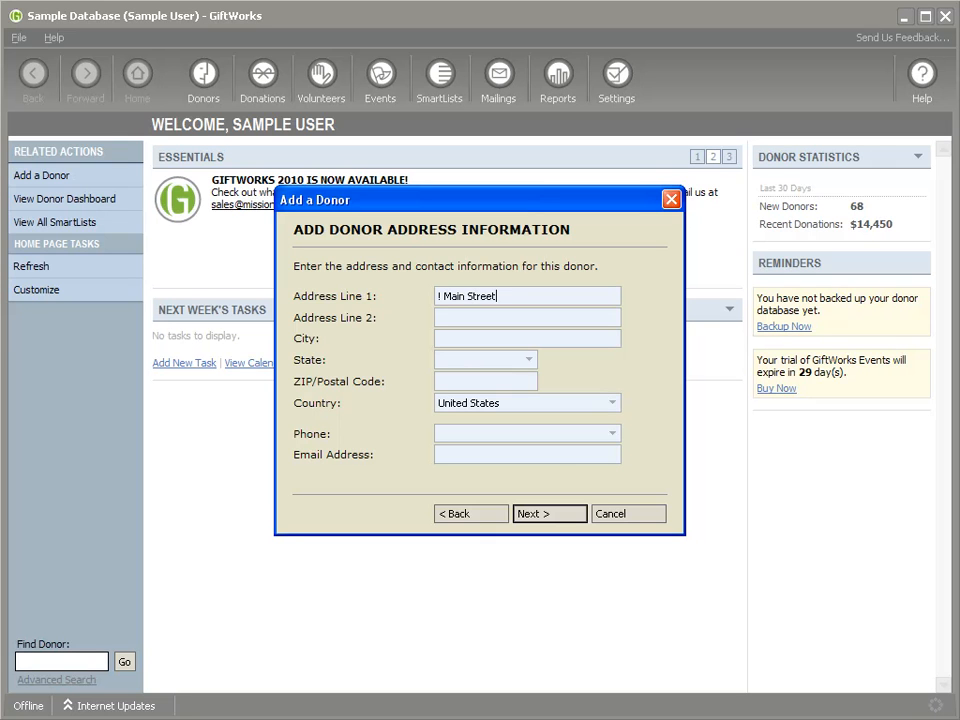
click(527, 360)
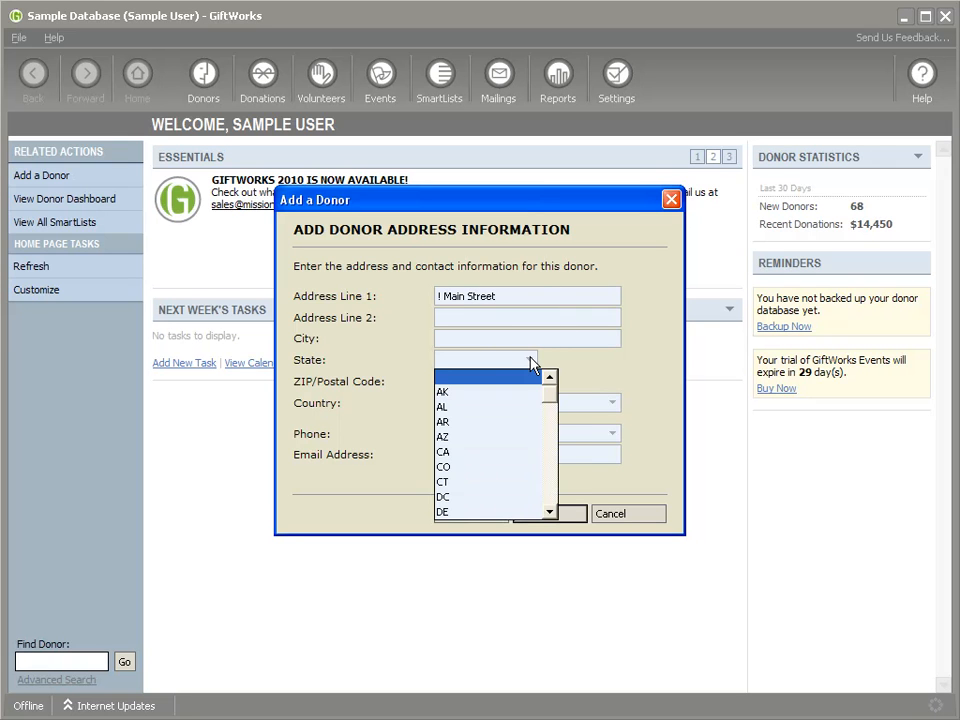
click(497, 337)
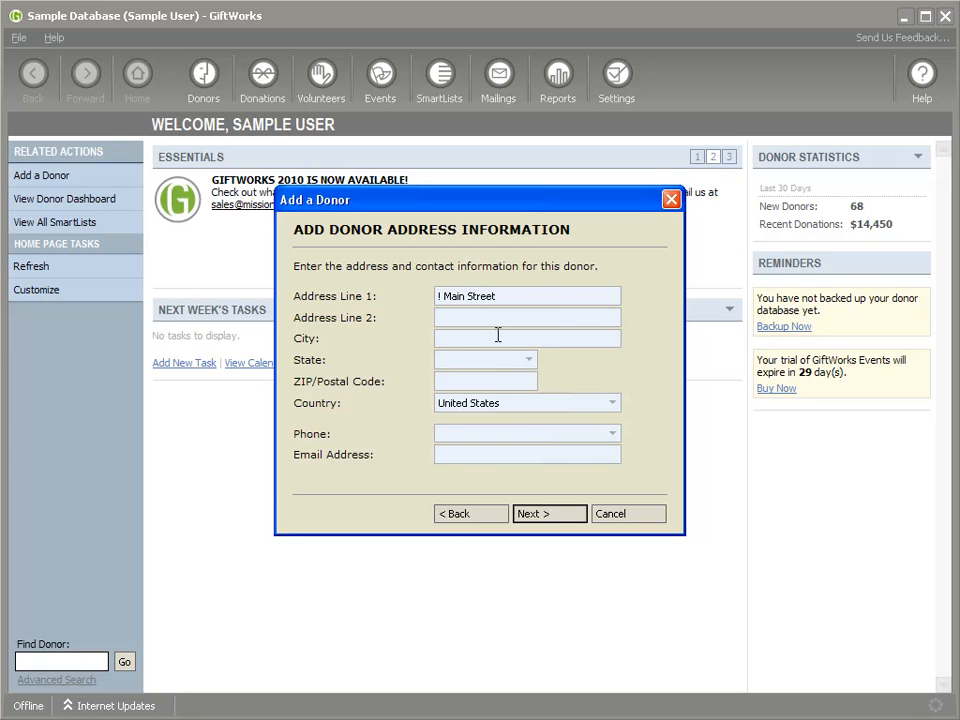
text(Lancaster)
- Choose the state and fill in the ZIP code of the new donor's address
click(527, 360)
drag(549, 400, 547, 486)
click(488, 373)
text(PA)
click(475, 381)
text(17602)
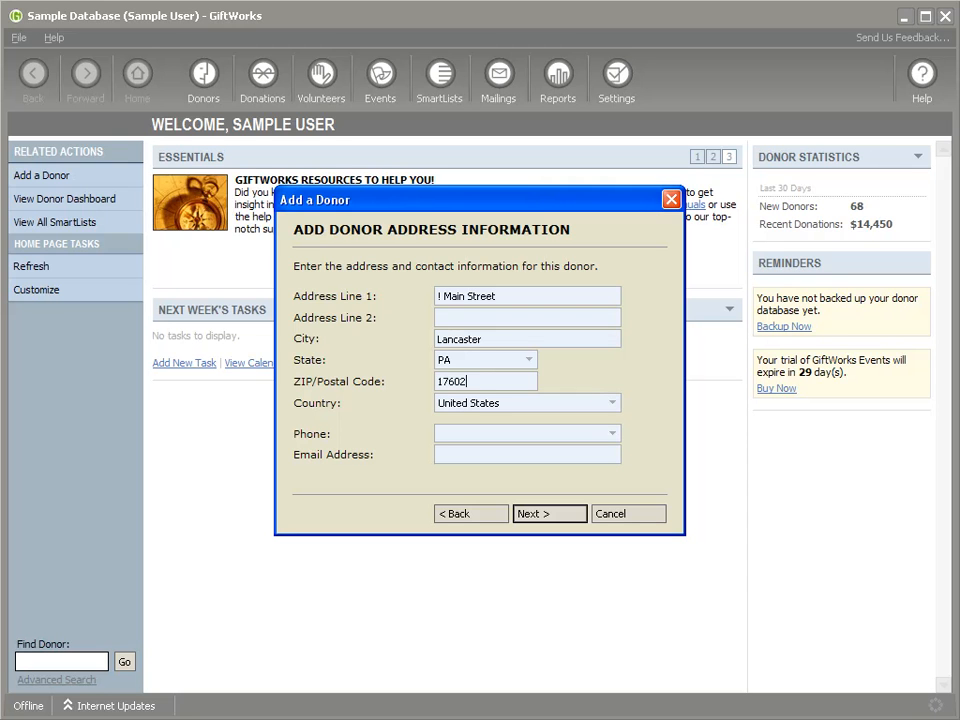
key(BackSpace)
text(1)
- Fill in the new donor's phone number and email address
click(498, 434)
text((717) 111-2222)
key(Tab)
text(jonathan)
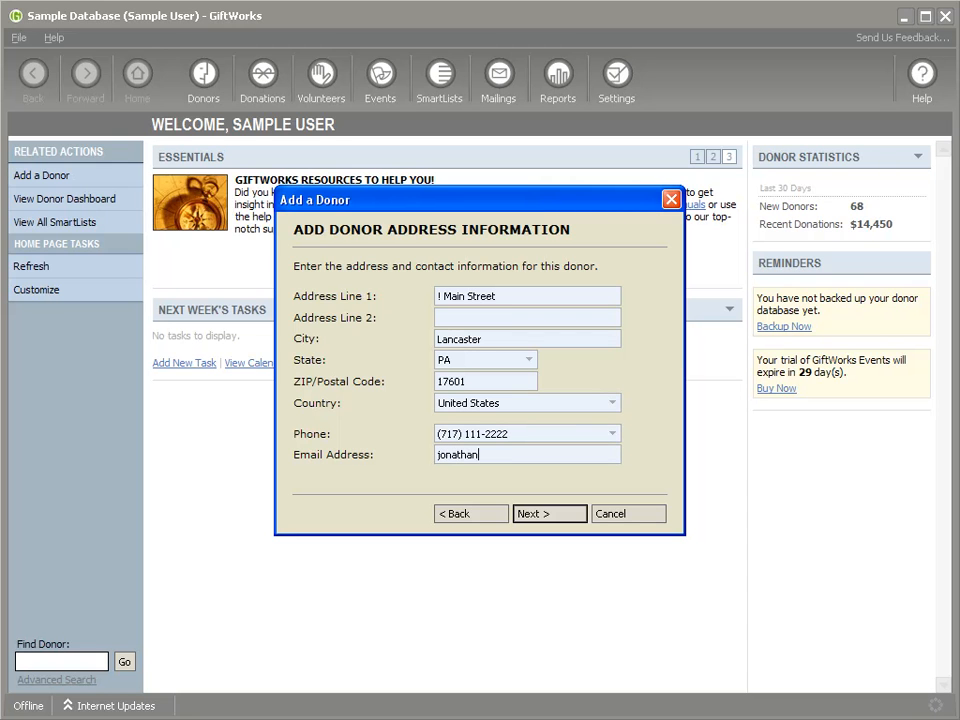
text(@test.com)
- Leave all mailing lists unselected and continue to adding more details to this donor
click(555, 517)
click(553, 517)
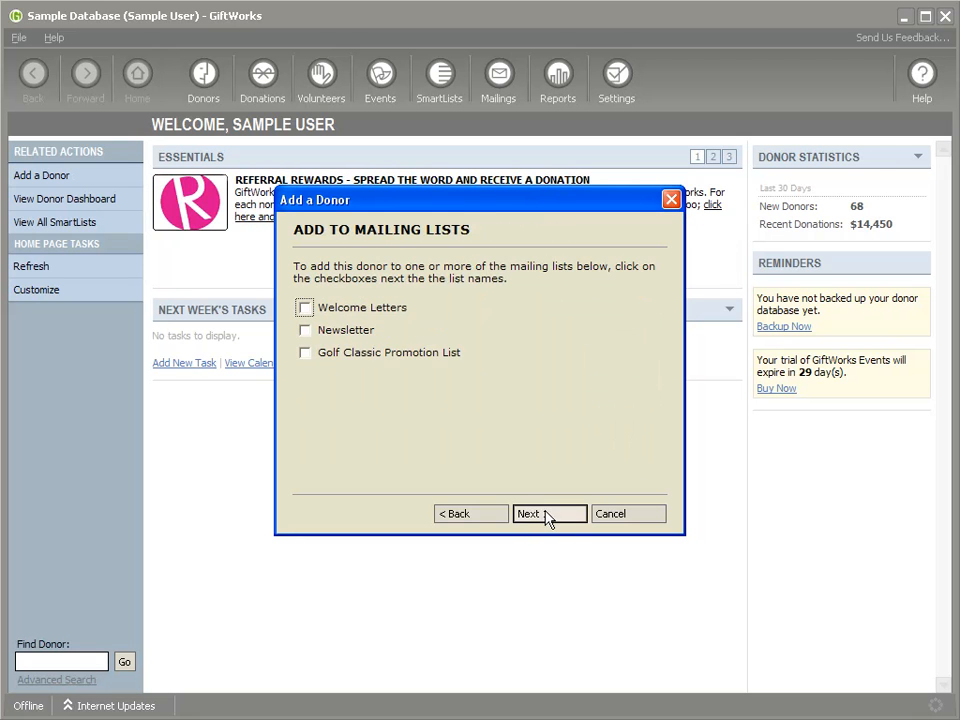
click(546, 515)
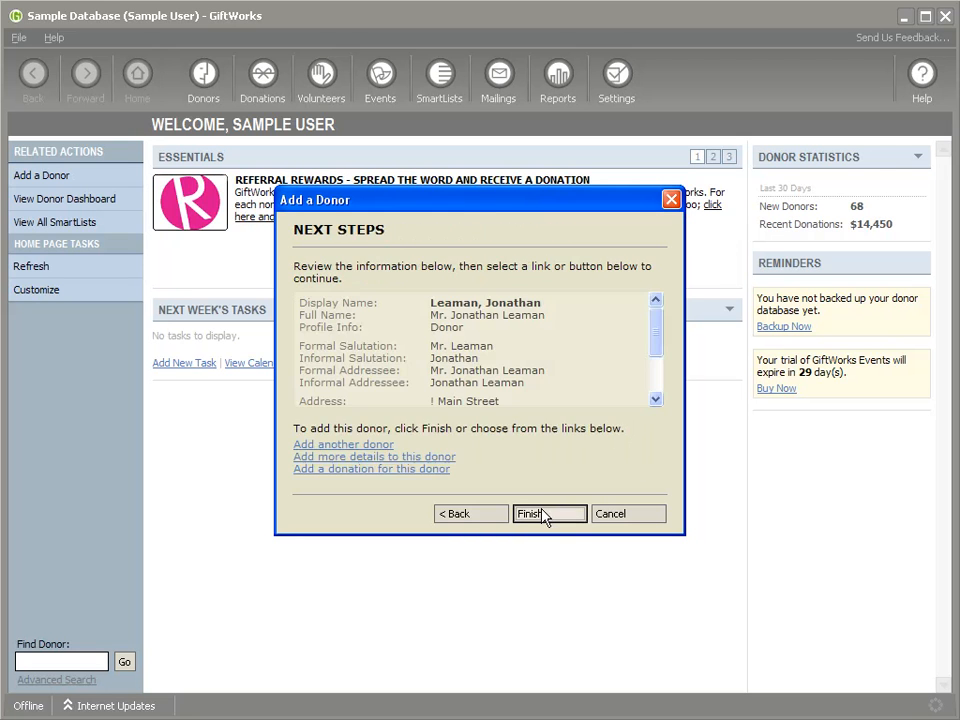
click(395, 458)
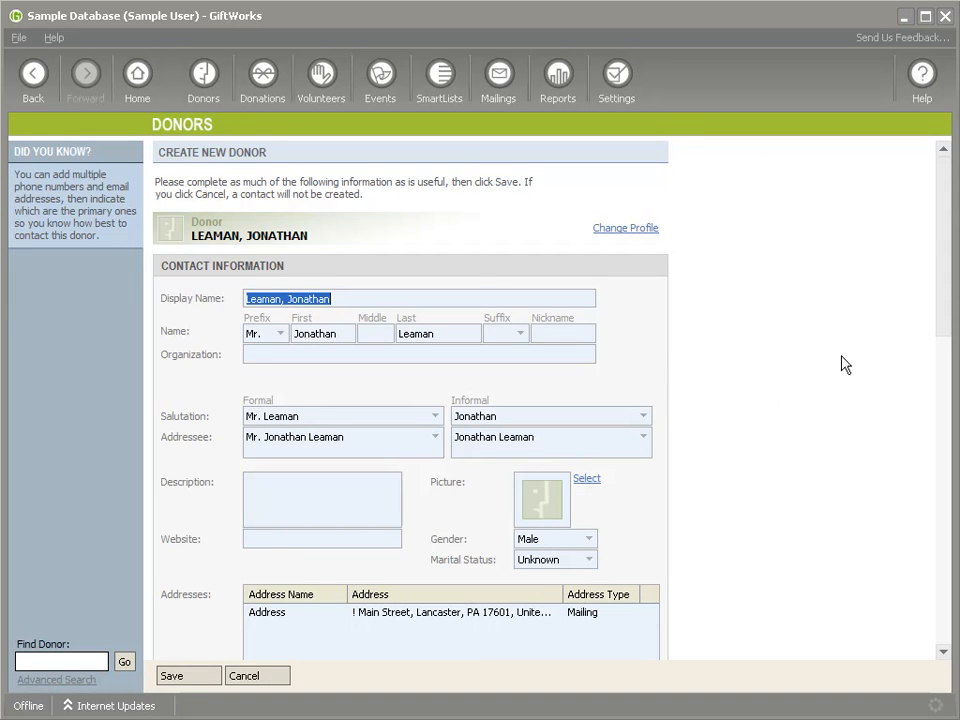
- Inspect the edit options of the donor's mailing address and close them without changes
drag(938, 256, 934, 339)
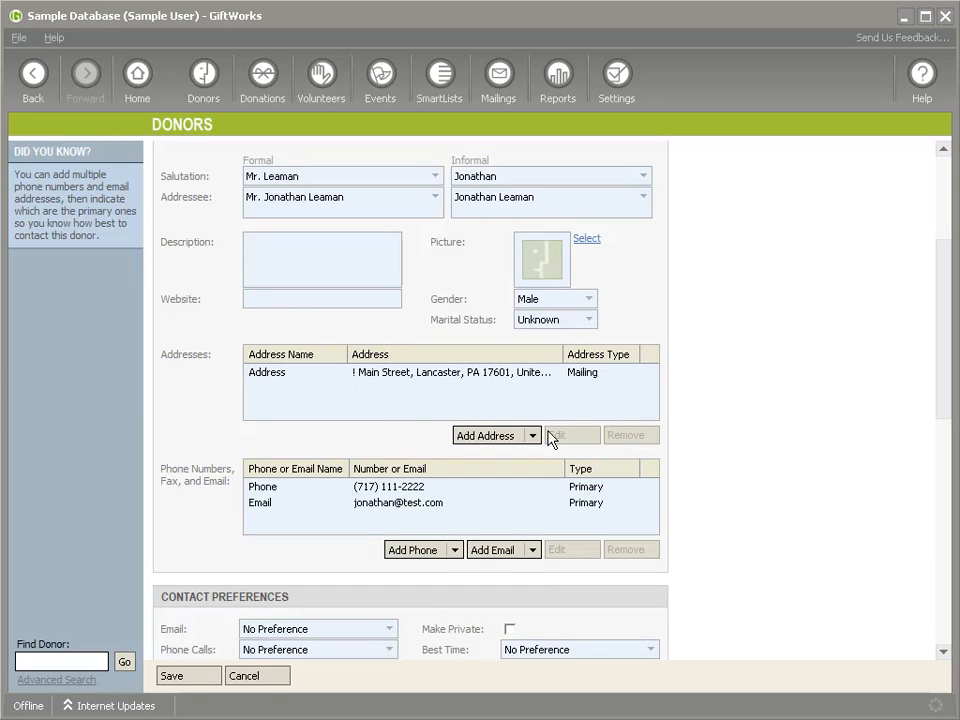
click(441, 380)
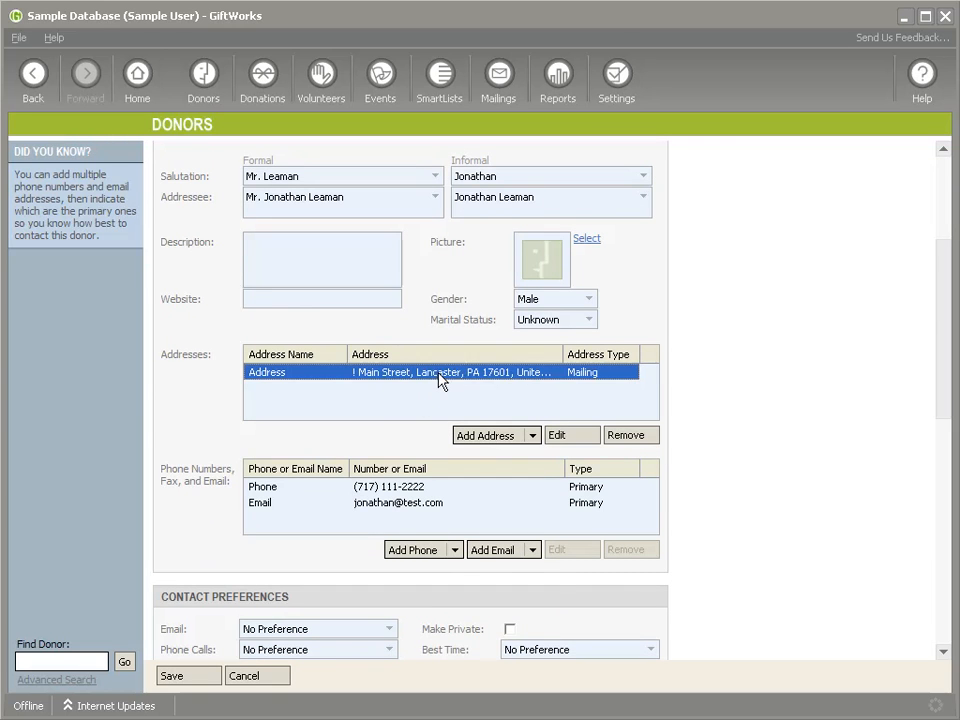
click(556, 436)
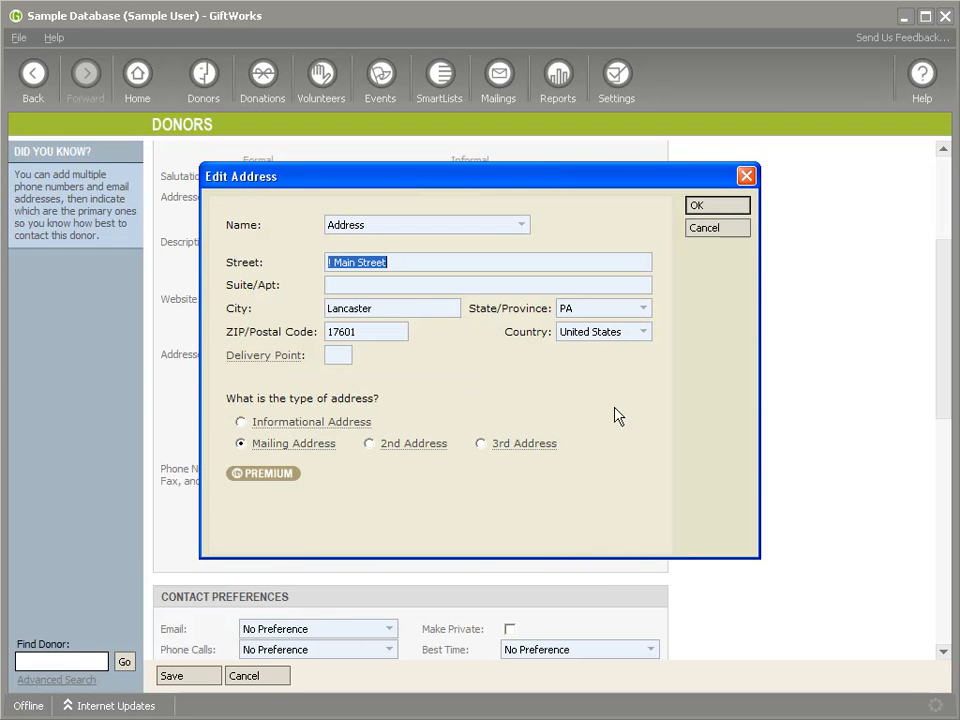
click(712, 229)
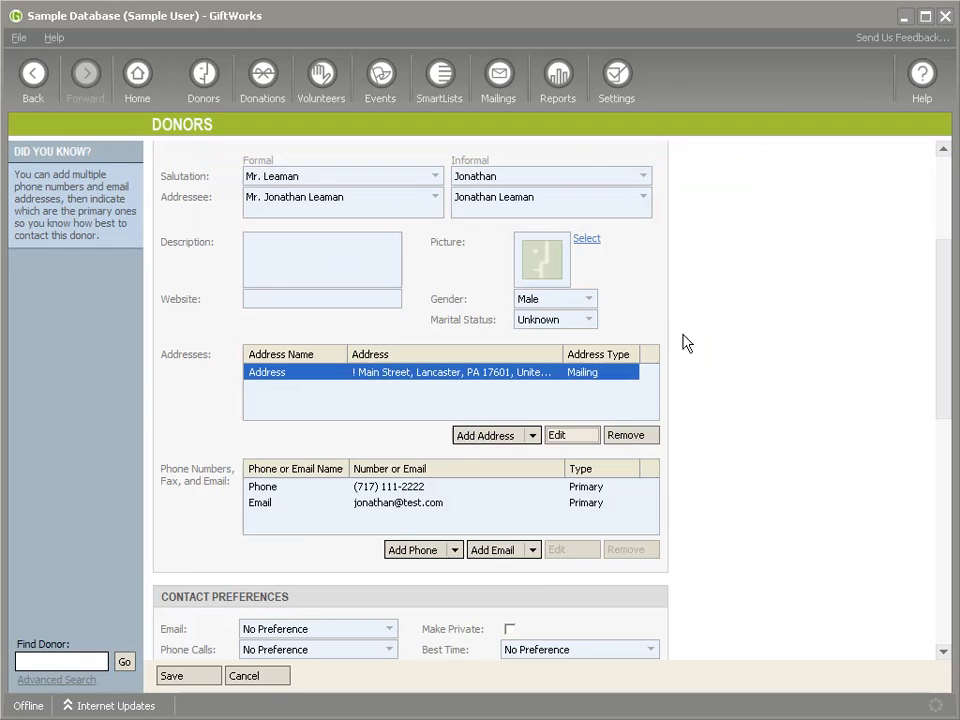
- Inspect the edit options of the donor's primary phone and primary email, closing each without changes
click(581, 489)
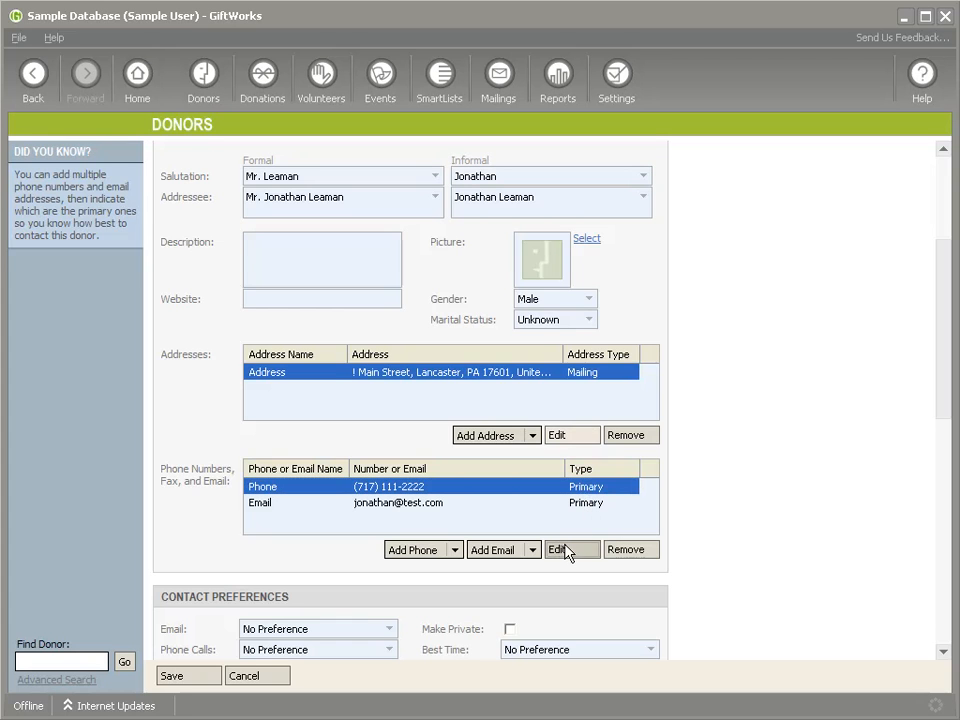
click(570, 552)
click(712, 331)
click(575, 505)
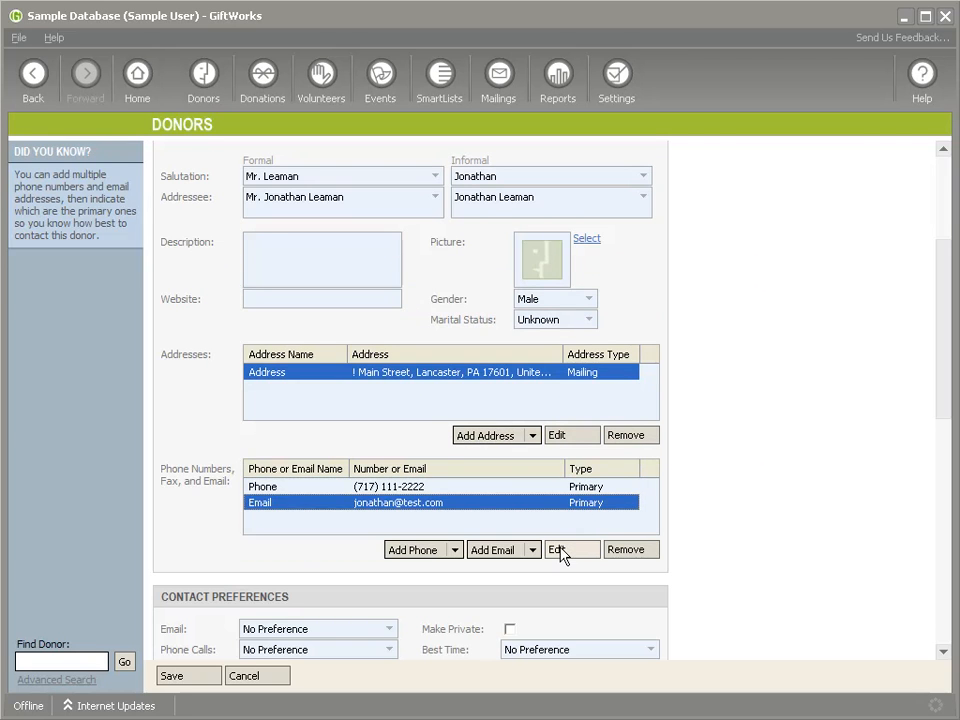
click(566, 552)
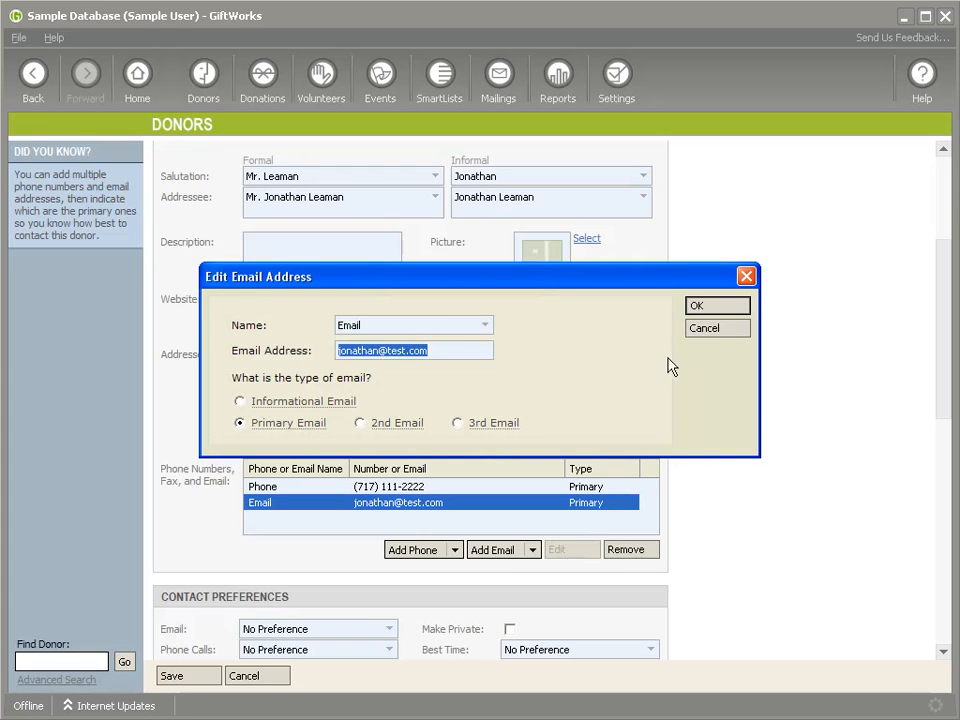
click(708, 336)
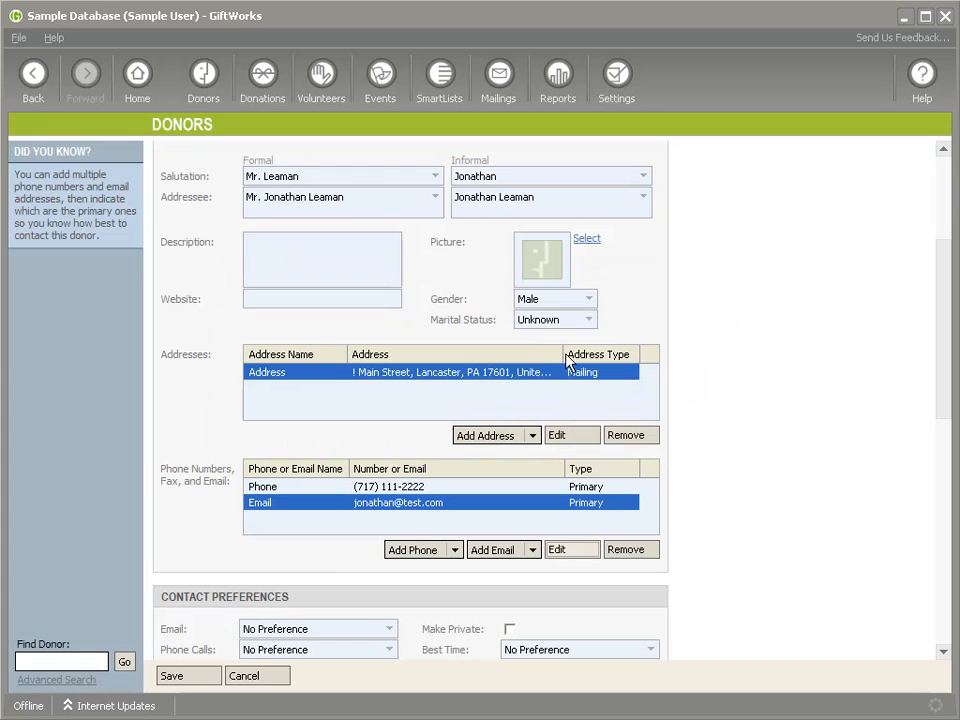
- Start a second address named Business Address and enter its street
click(488, 443)
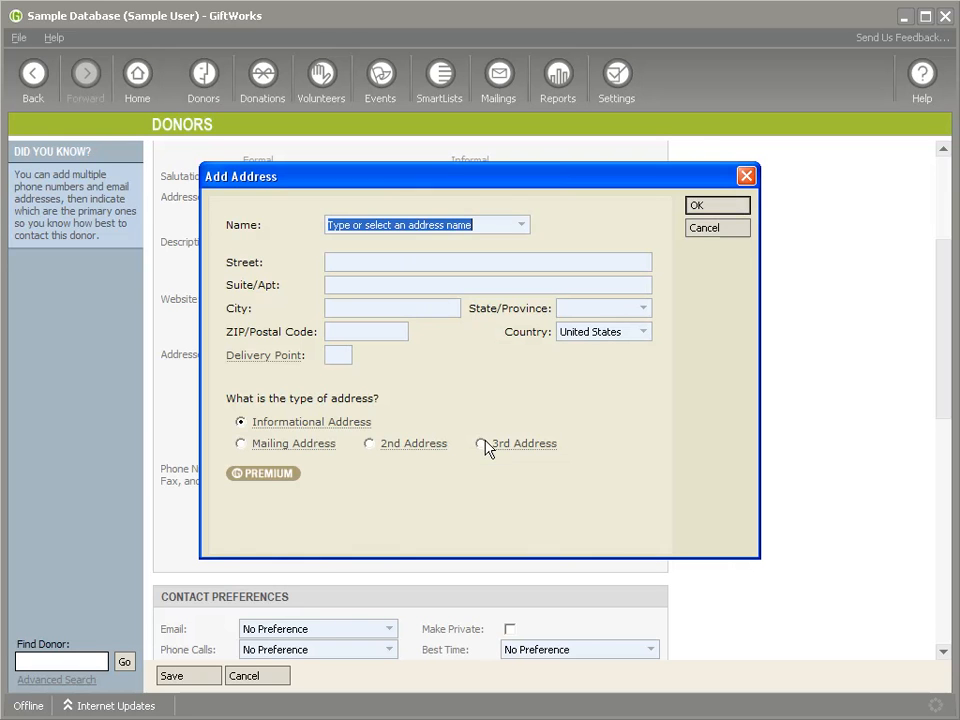
click(522, 228)
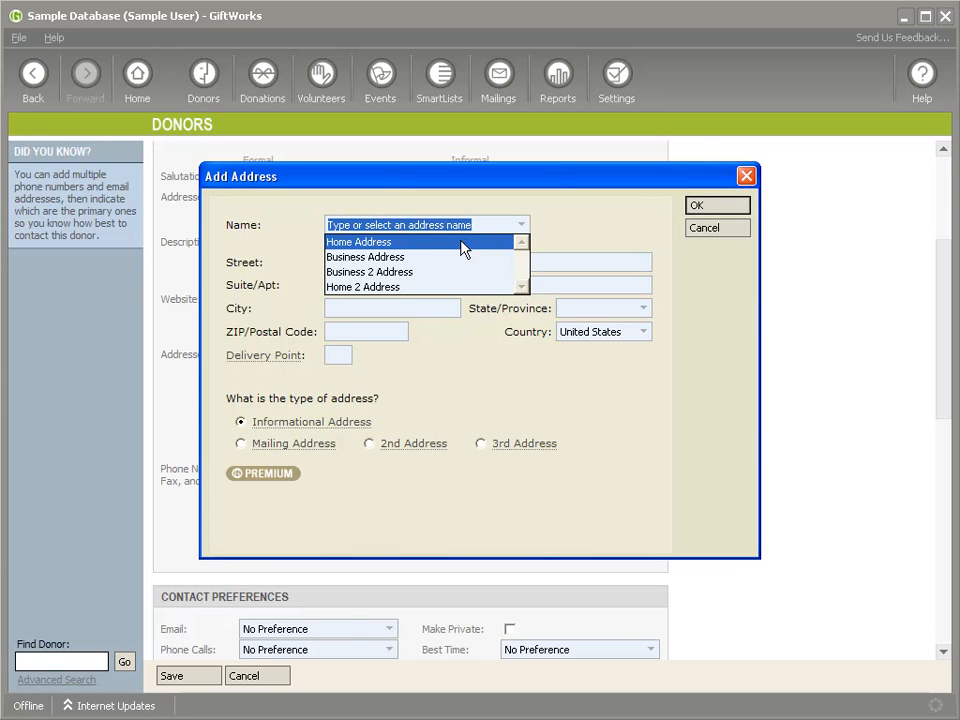
click(400, 257)
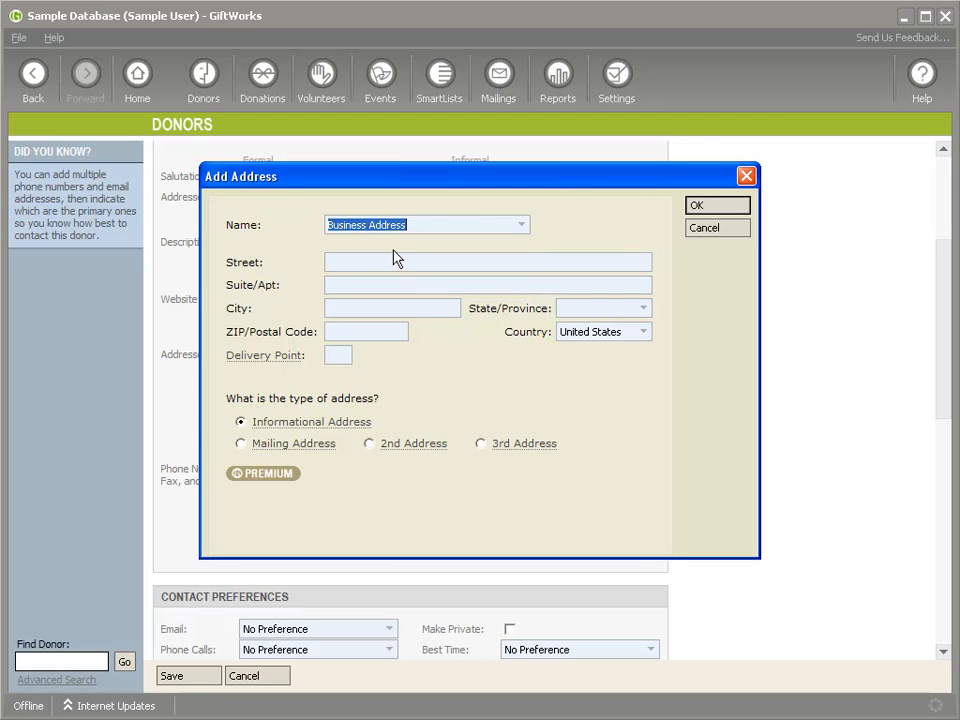
click(365, 264)
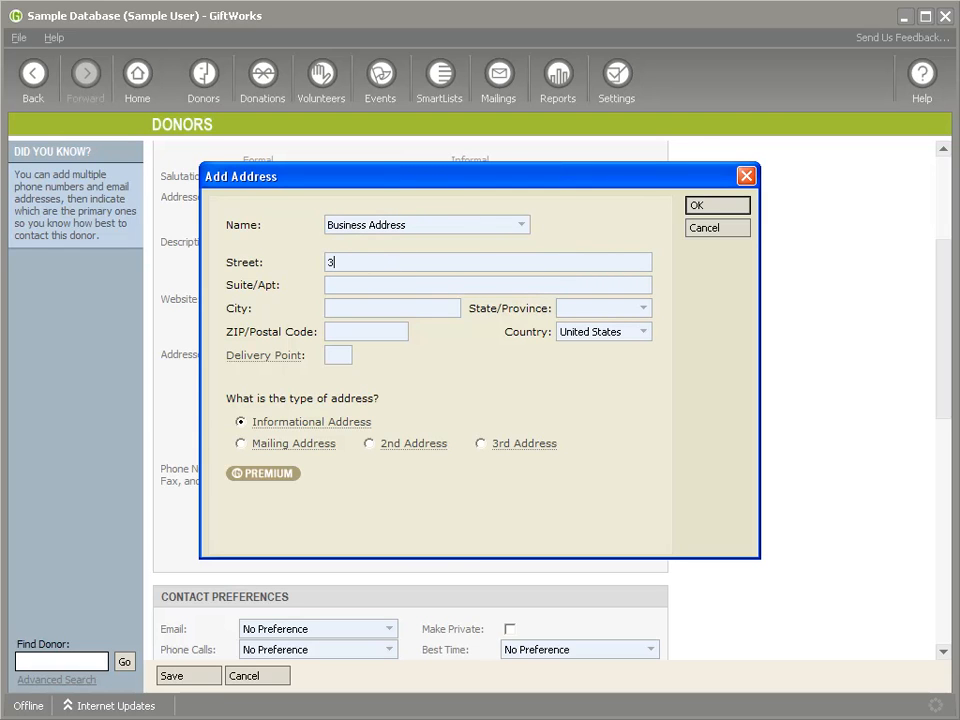
- Complete the business address with its city, state and ZIP code, and add it as the 2nd Address
key(Tab)
text(Lancaster)
key(Tab)
text(PA)
key(Tab)
text(17603)
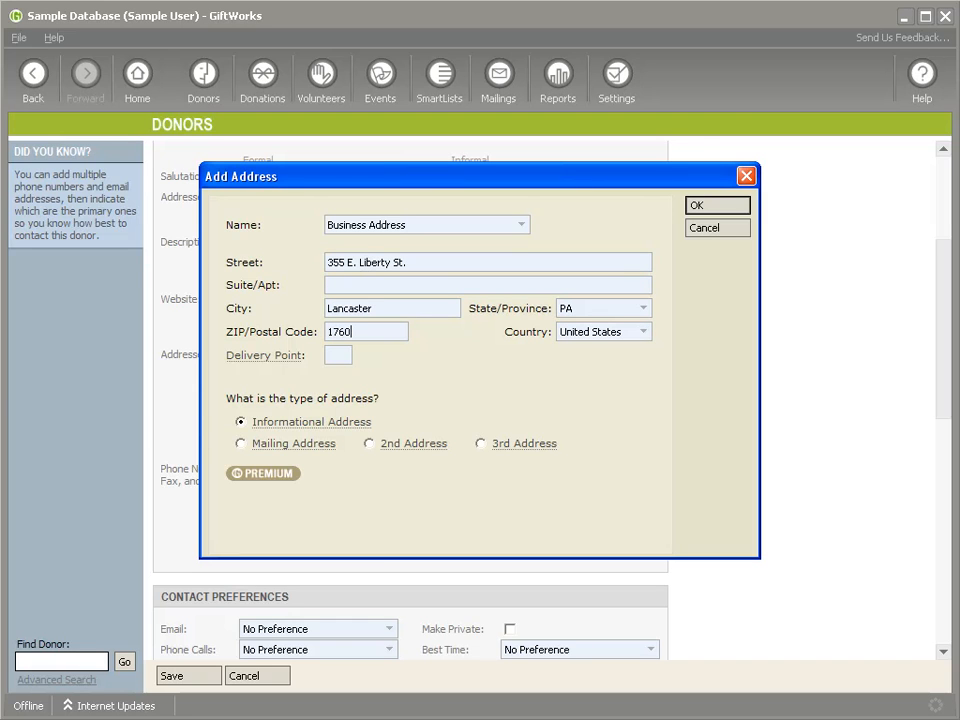
click(369, 444)
click(703, 208)
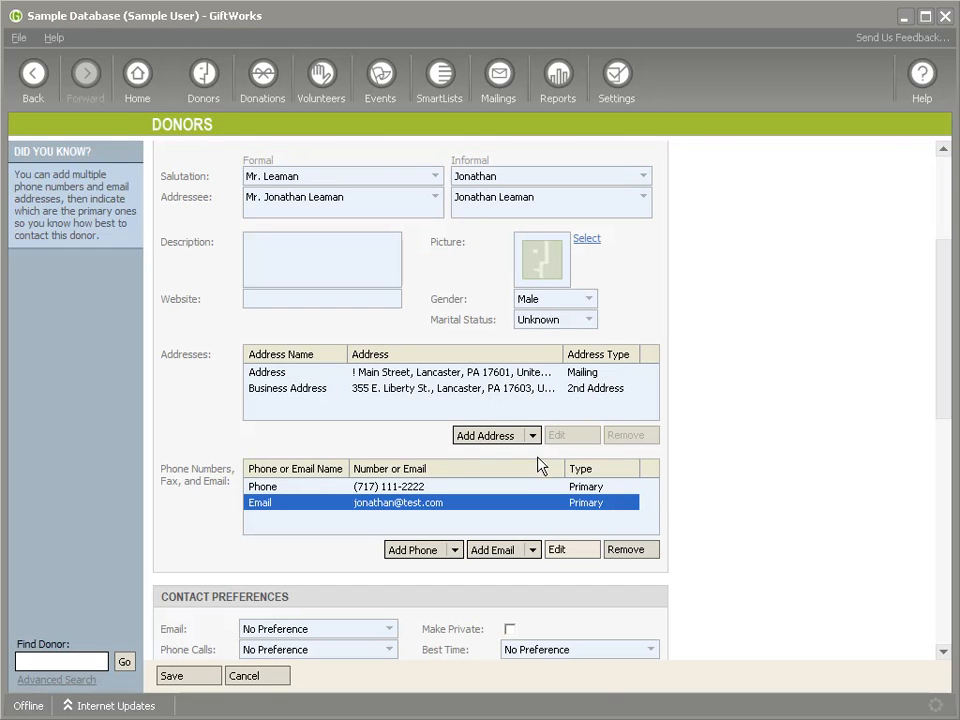
- Add a Mobile Phone entry with the donor's mobile number and set its type to 2nd Phone
click(412, 488)
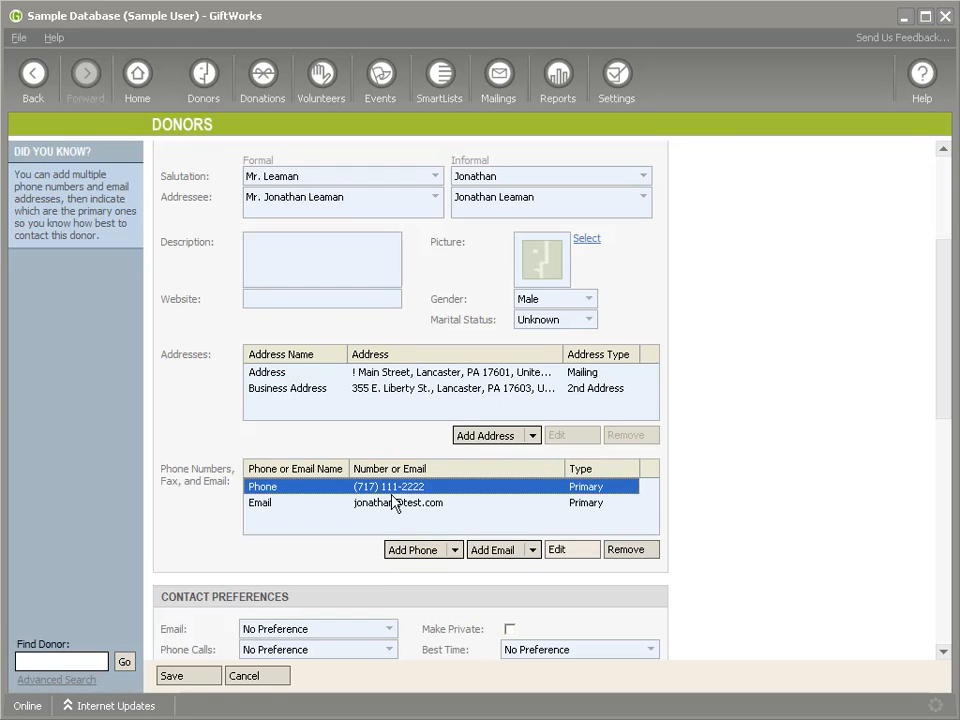
click(411, 553)
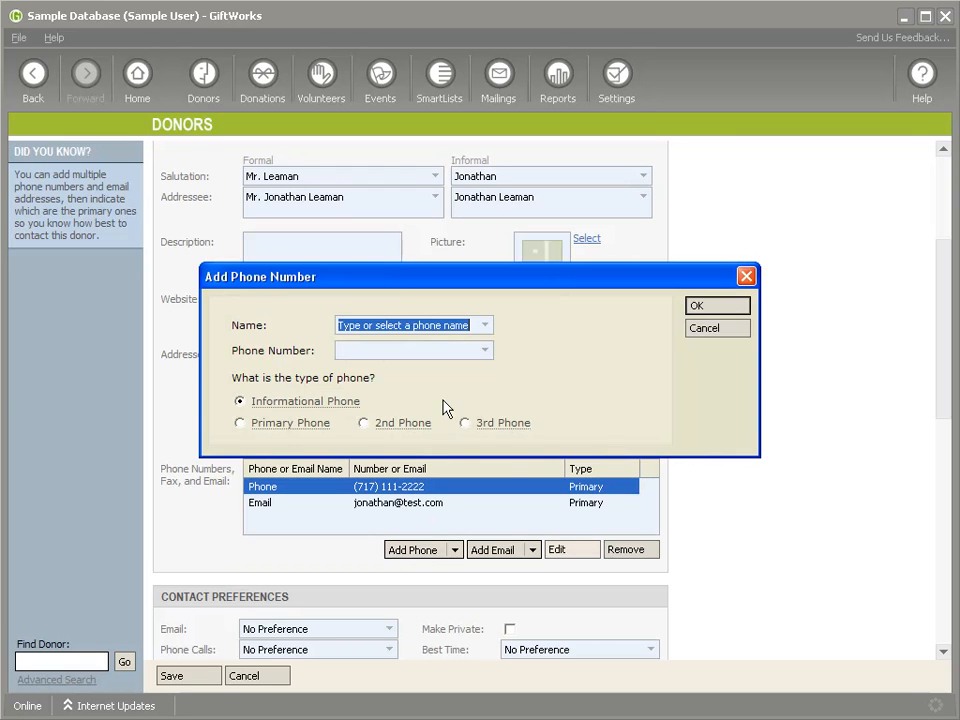
click(484, 325)
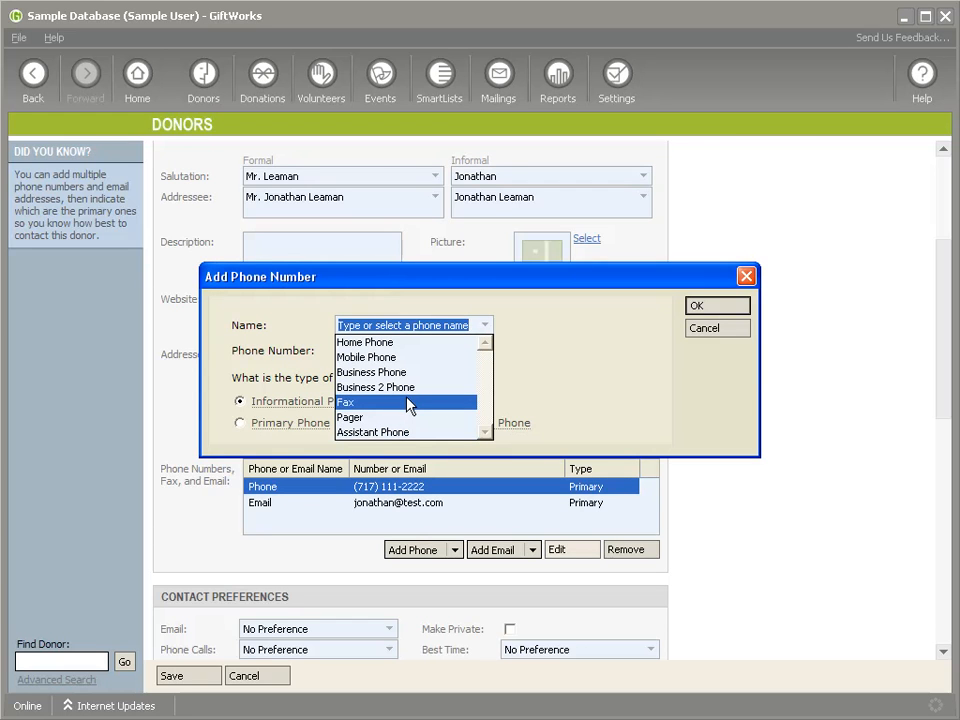
click(408, 357)
click(384, 350)
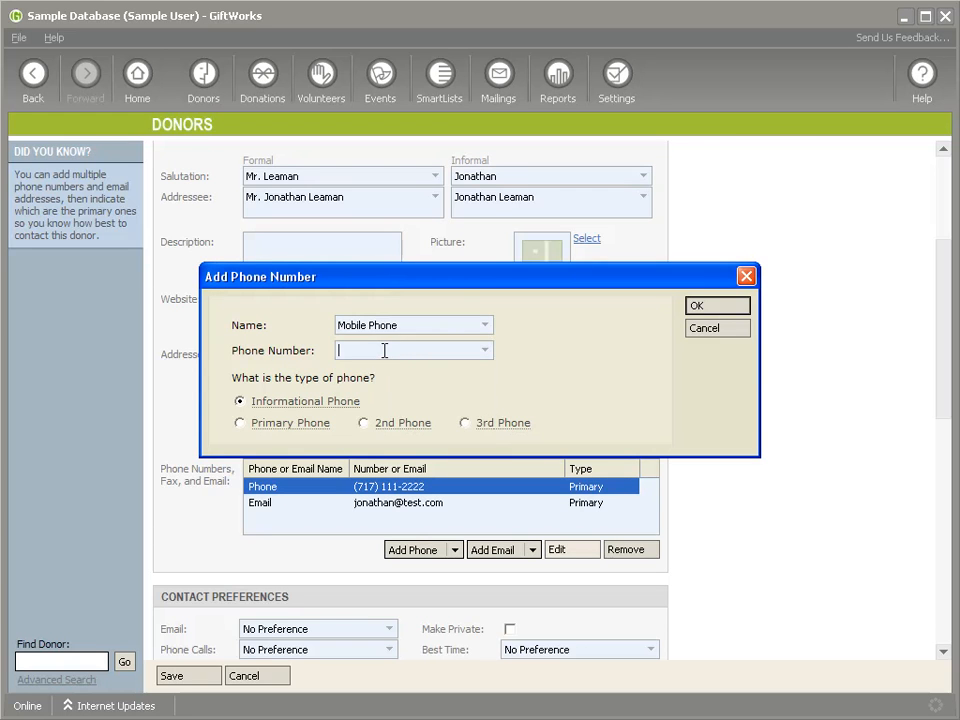
text((717)
click(365, 424)
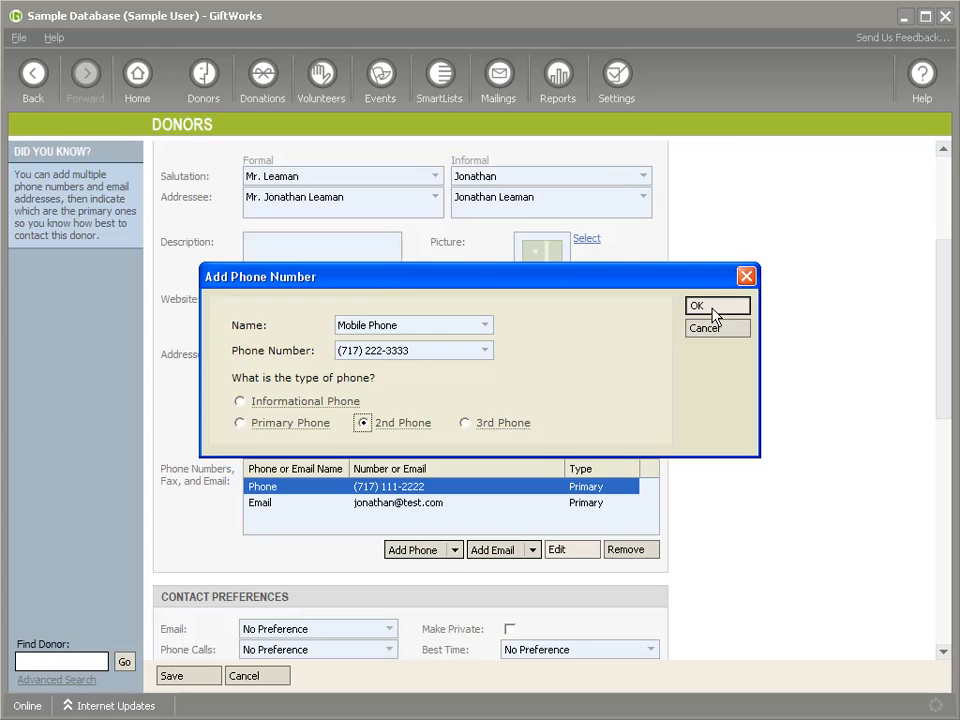
click(715, 306)
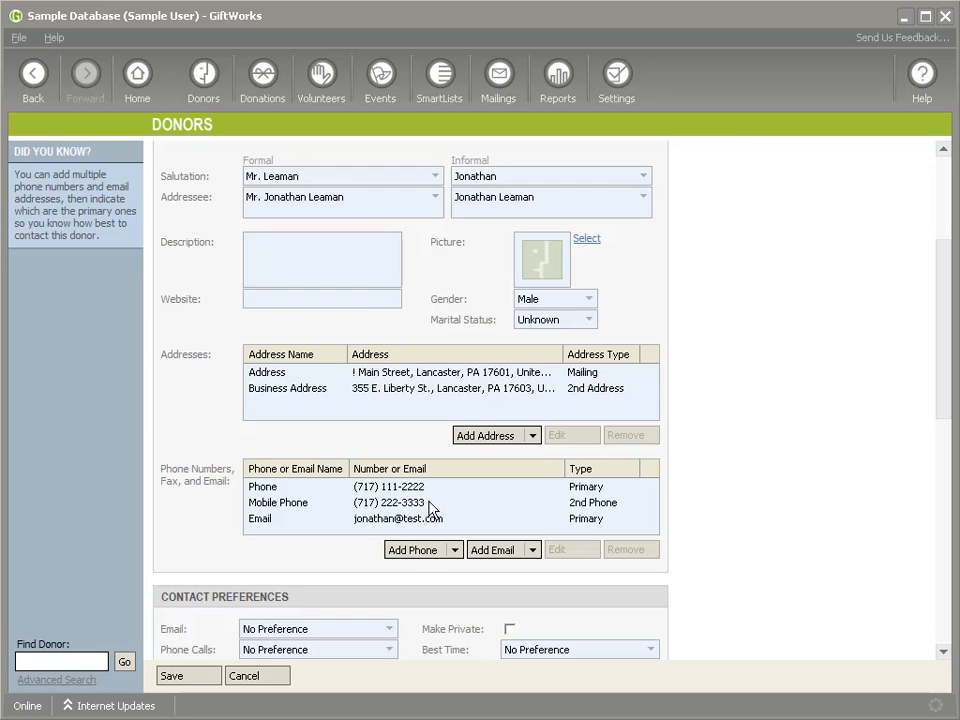
- Add a phone entry named Personal Mobile Phone with the donor's personal mobile number and set its type to 3rd Phone
click(416, 551)
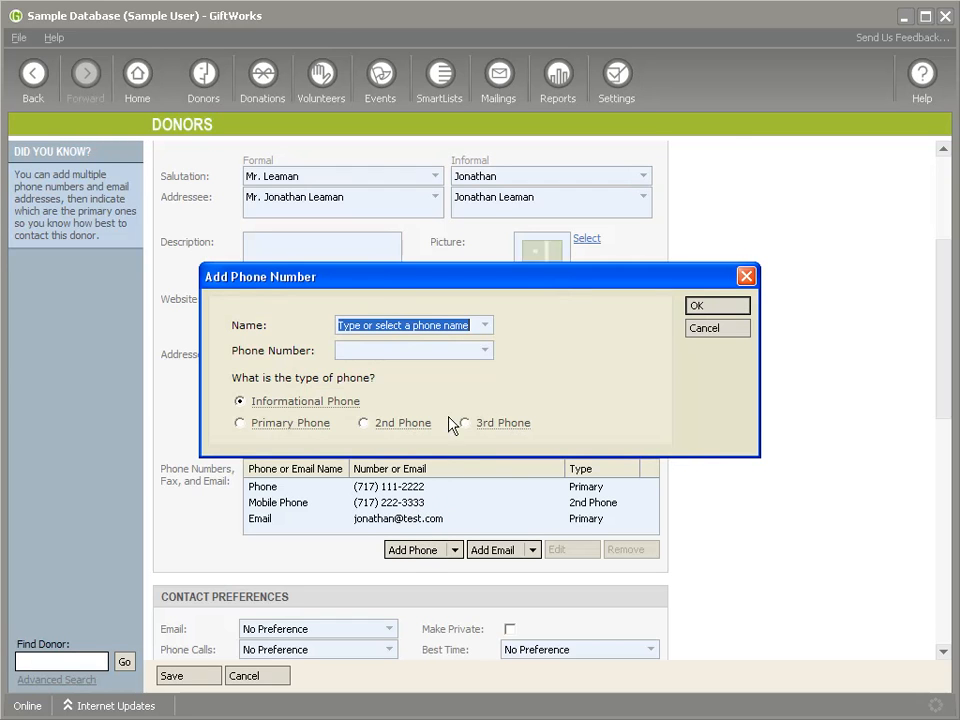
click(485, 326)
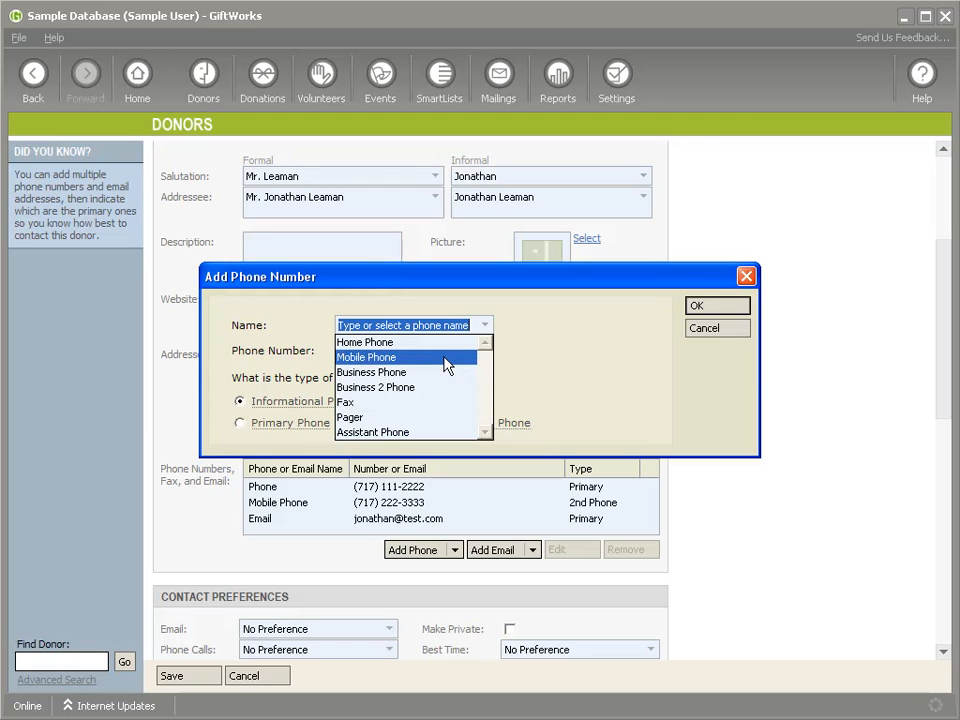
click(440, 361)
click(340, 325)
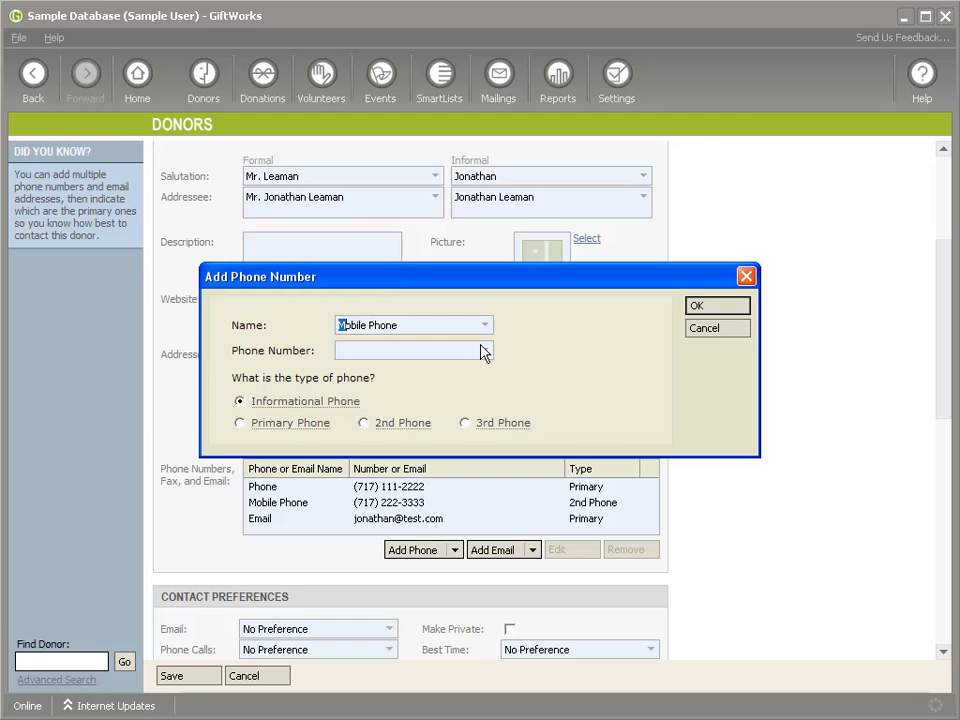
text(Personal)
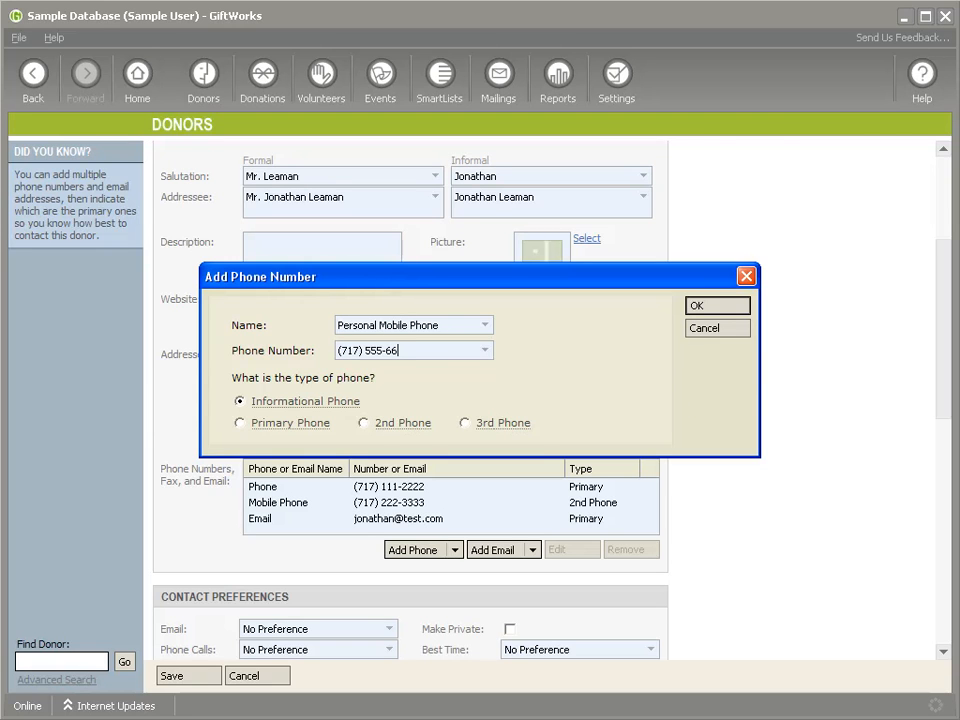
click(465, 423)
click(706, 306)
drag(653, 489, 647, 508)
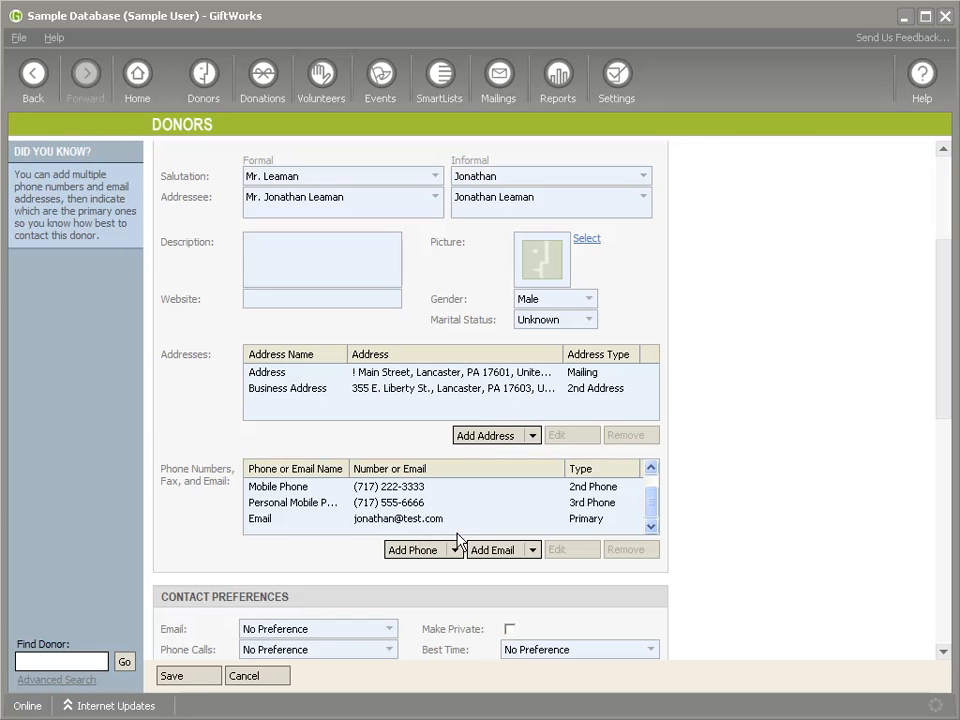
- Add a Business Email entry with the donor's work email address and set its type to 2nd Email
click(499, 550)
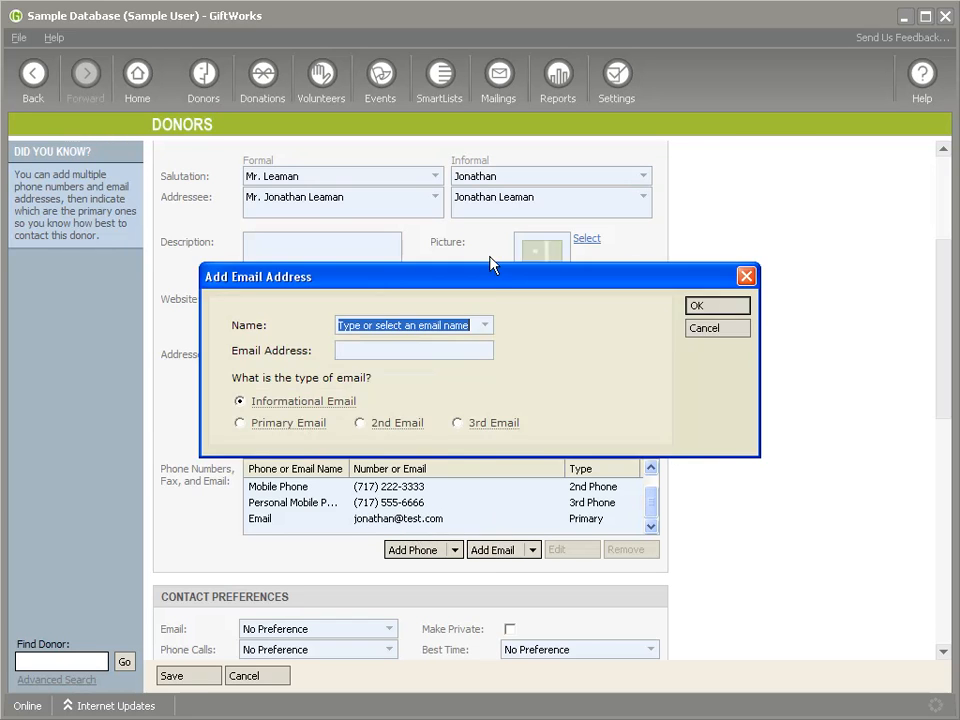
click(484, 325)
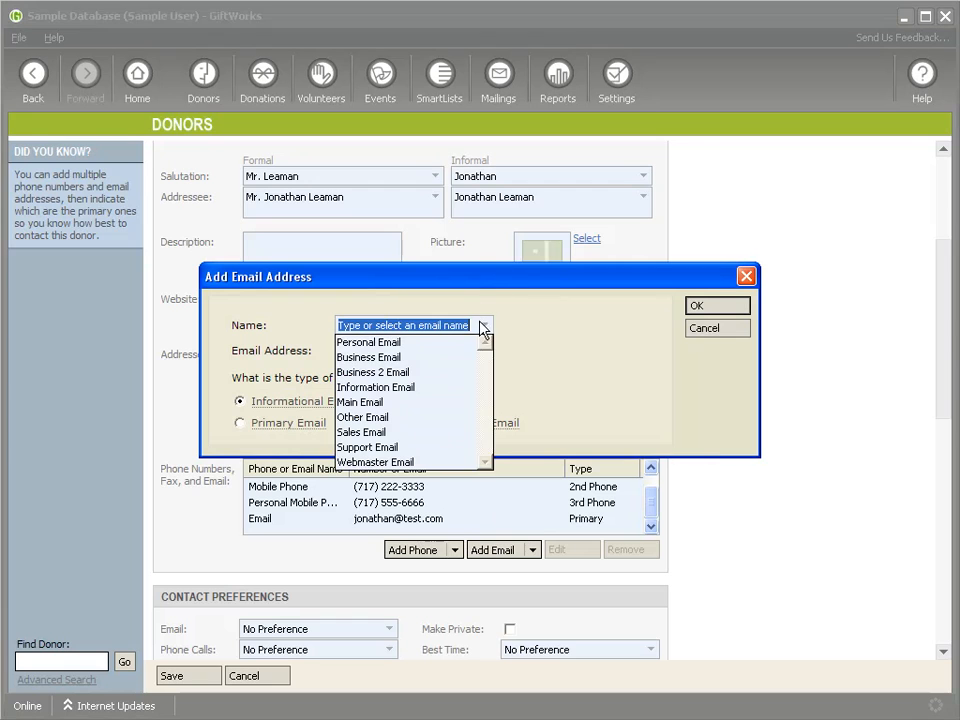
click(436, 357)
click(401, 352)
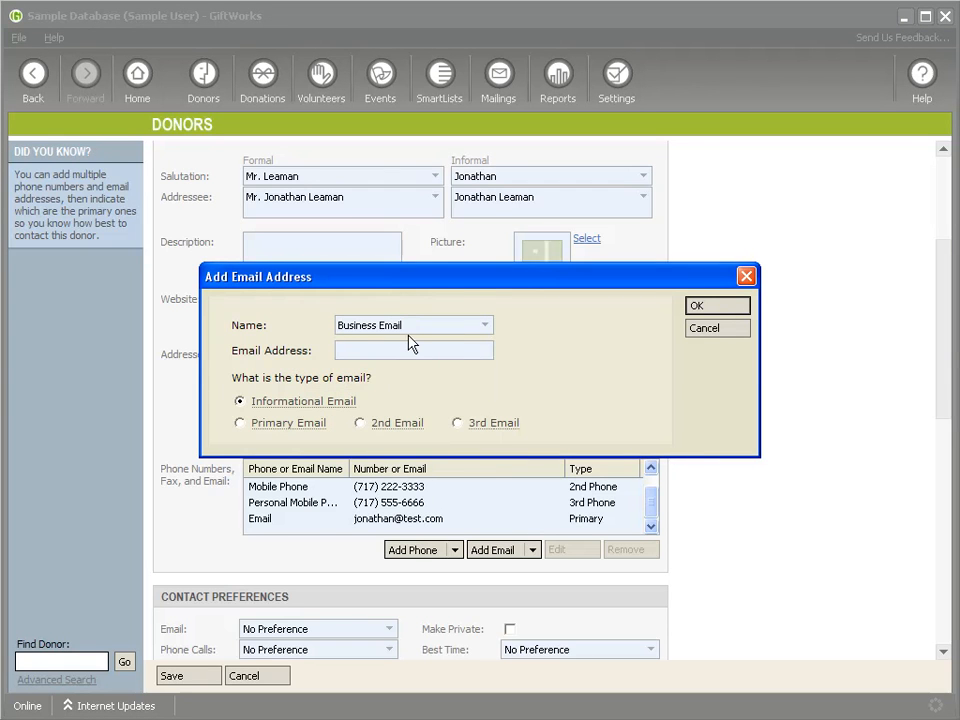
click(359, 422)
click(717, 306)
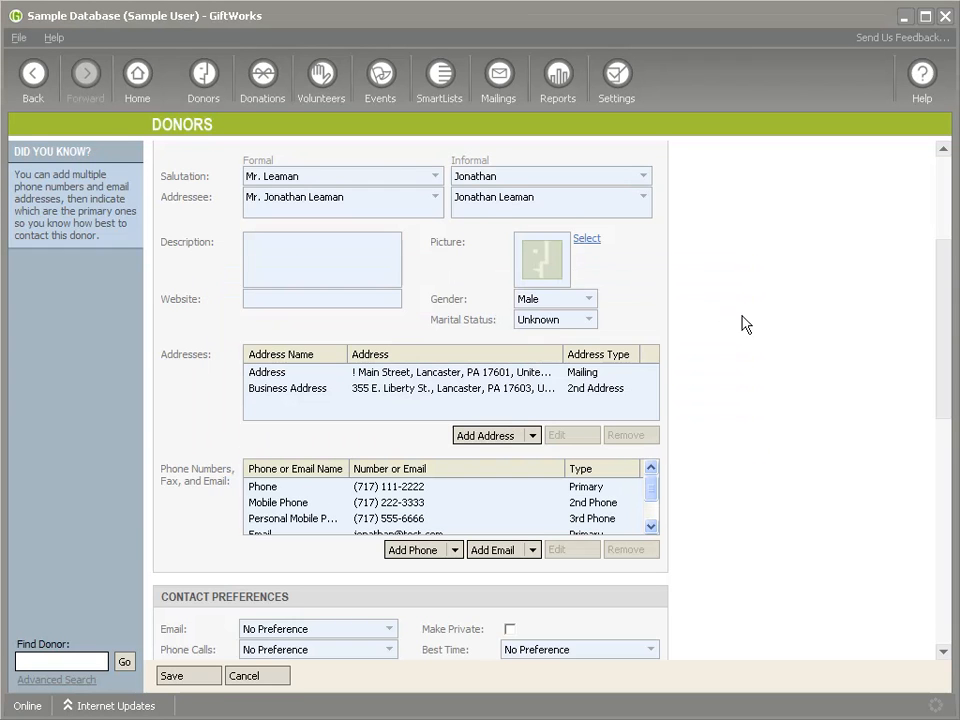
drag(653, 499, 651, 513)
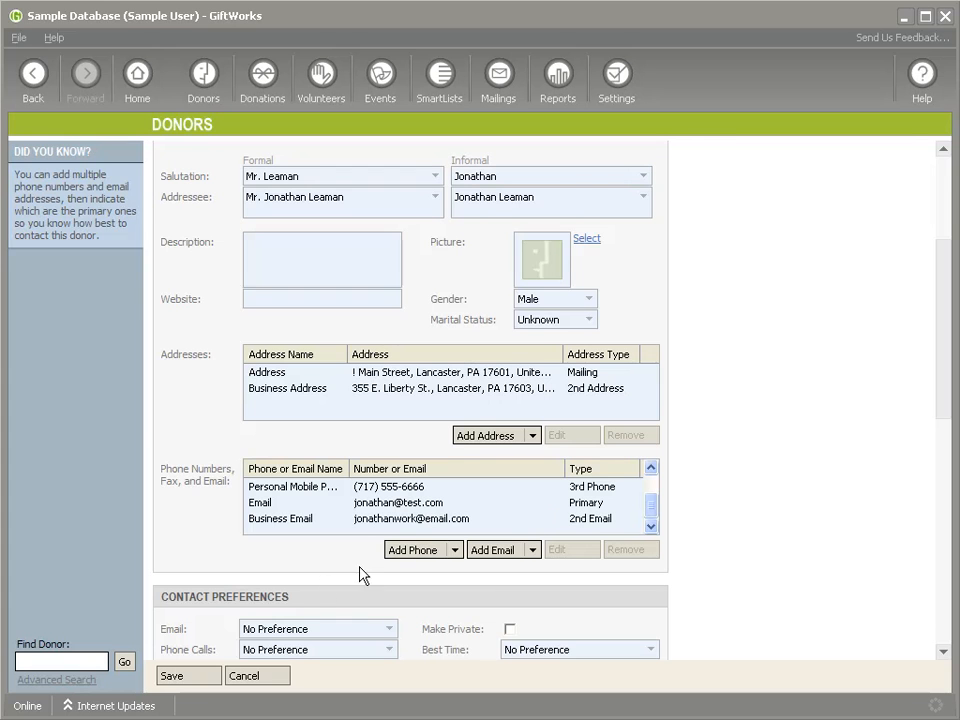
- Save the donor record and show its full contact information
click(190, 678)
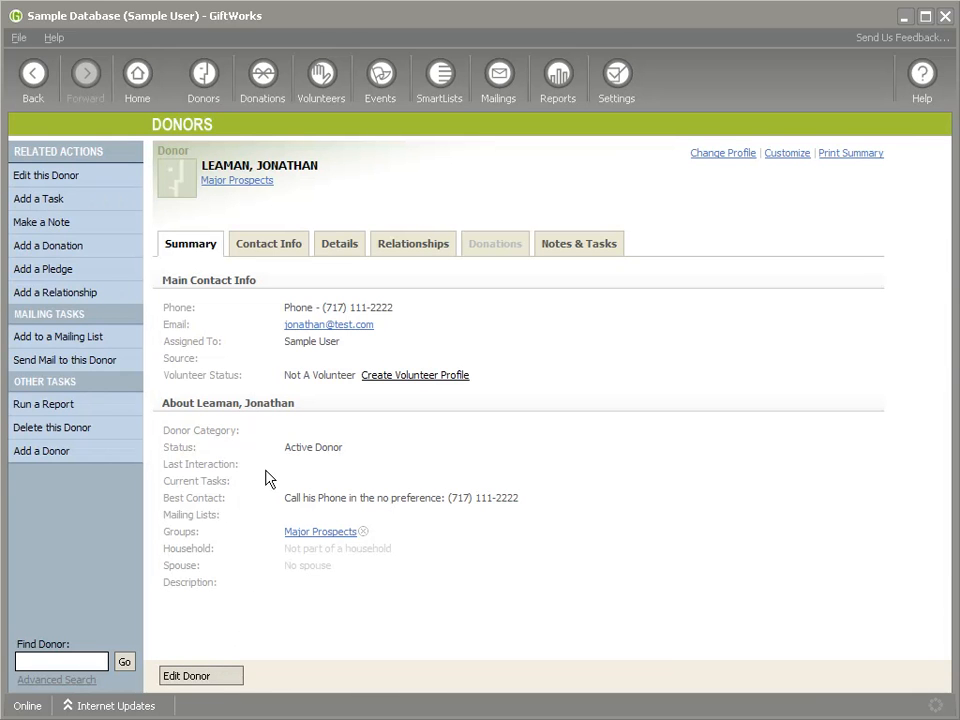
click(257, 247)
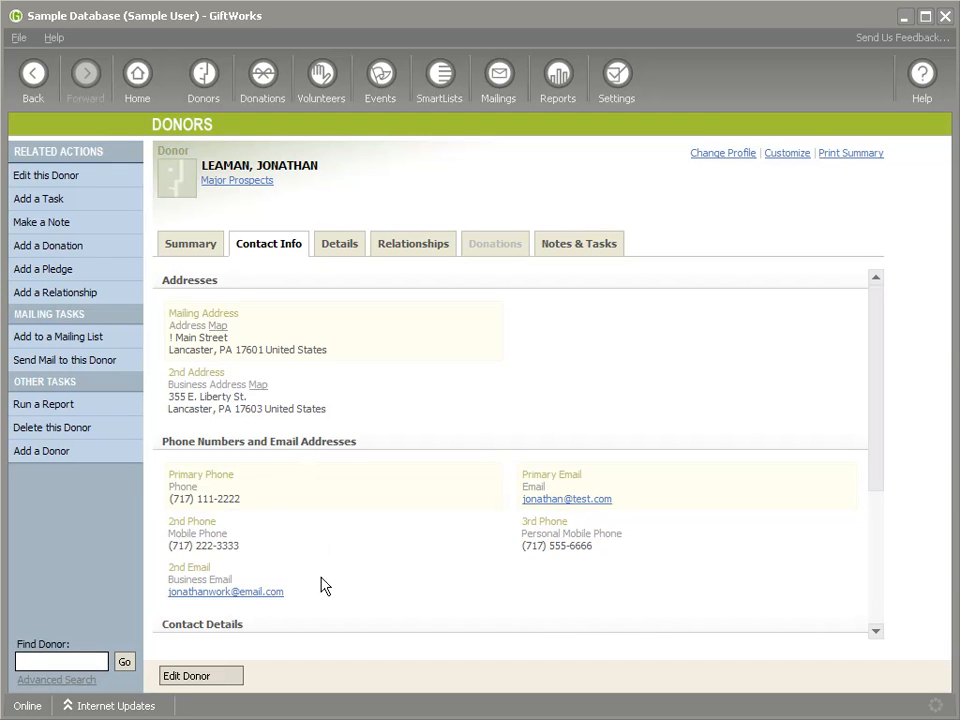
- Review the donor's print summary with all addresses, phones and emails, and return to the donor record
click(835, 156)
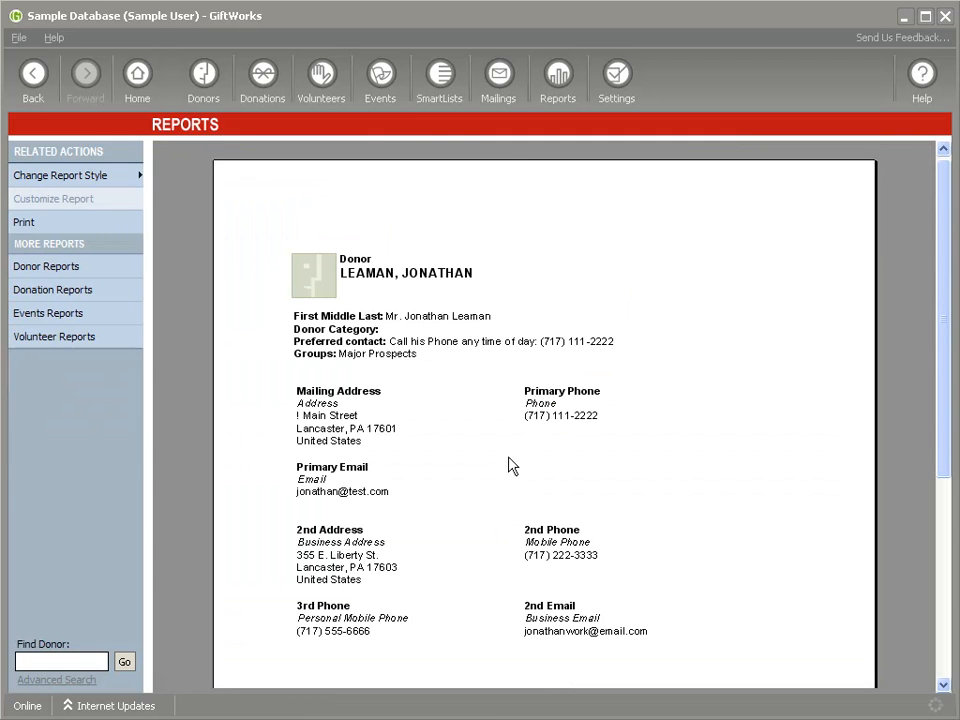
scroll(630, 456, down, 1)
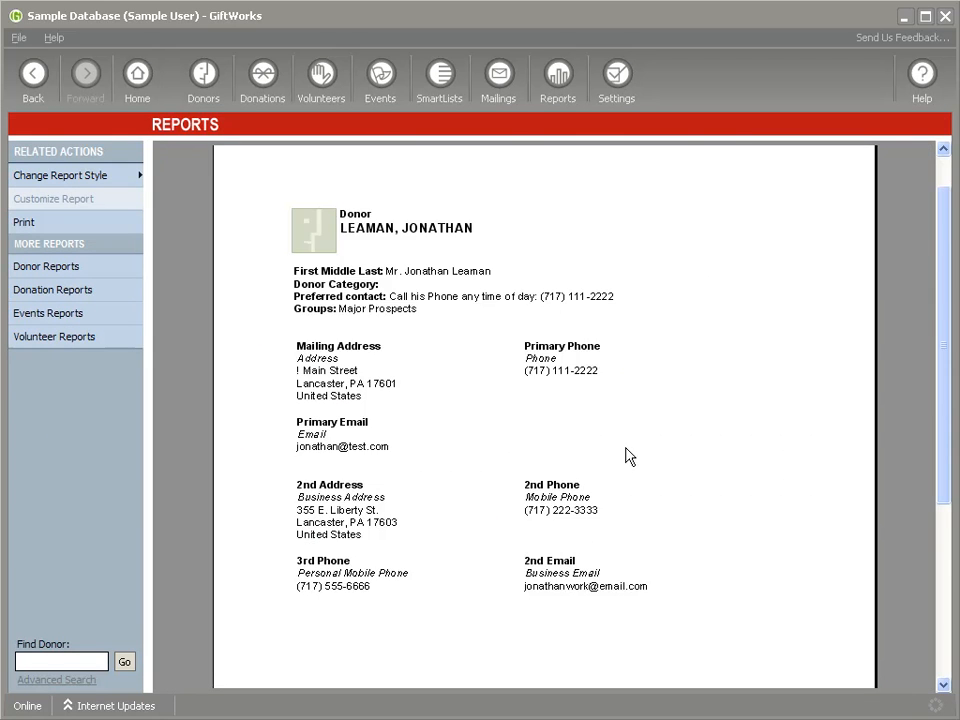
click(31, 80)
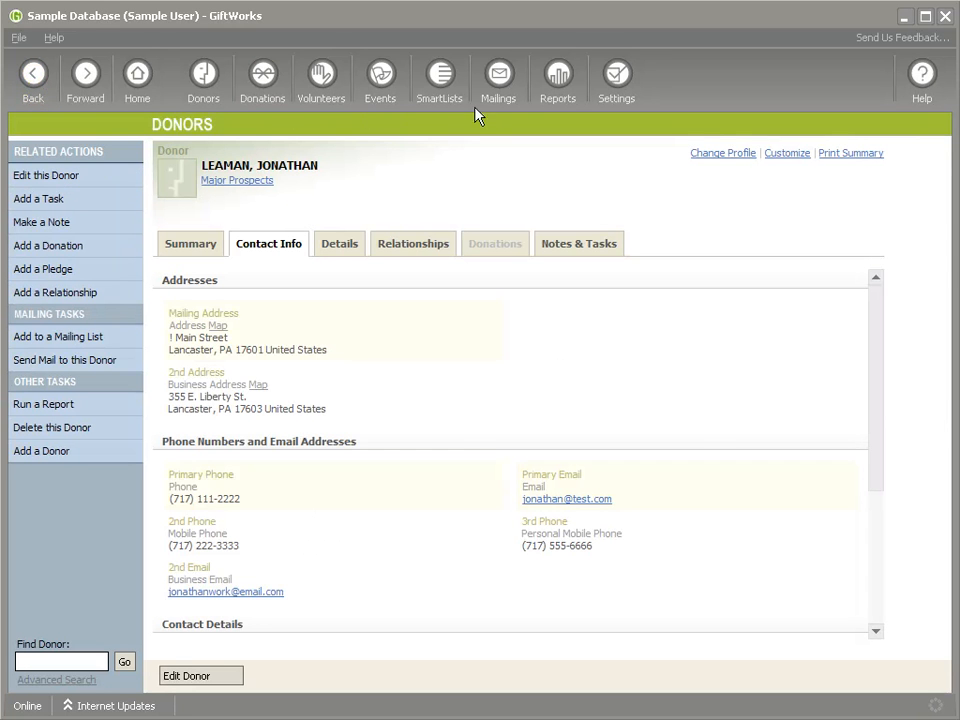
- Open the standard All Donors SmartList from the list of all SmartLists
click(440, 100)
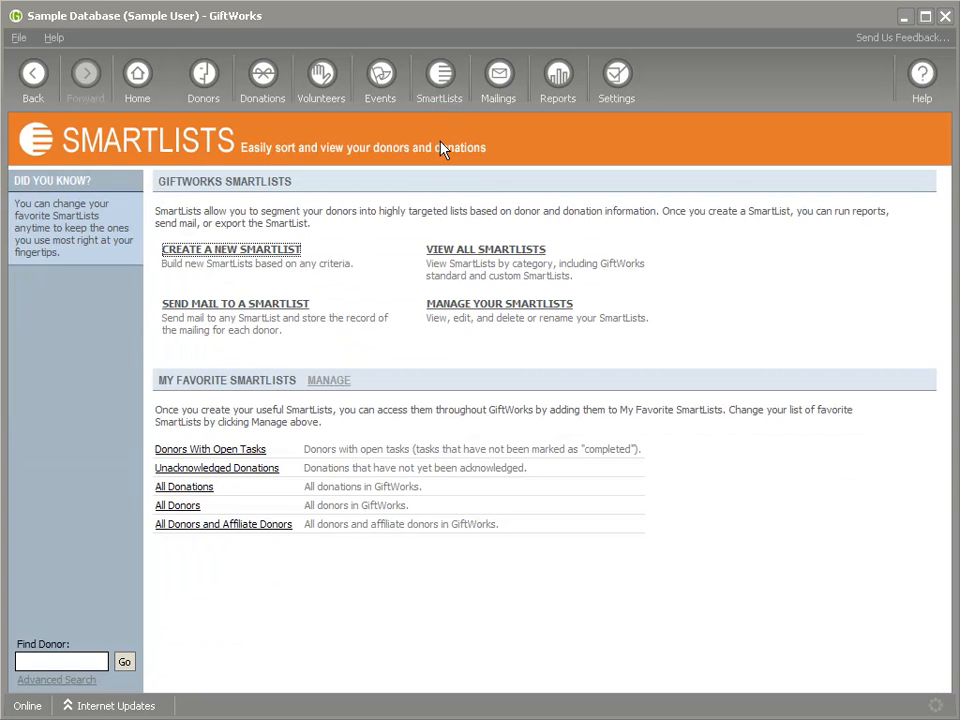
click(447, 255)
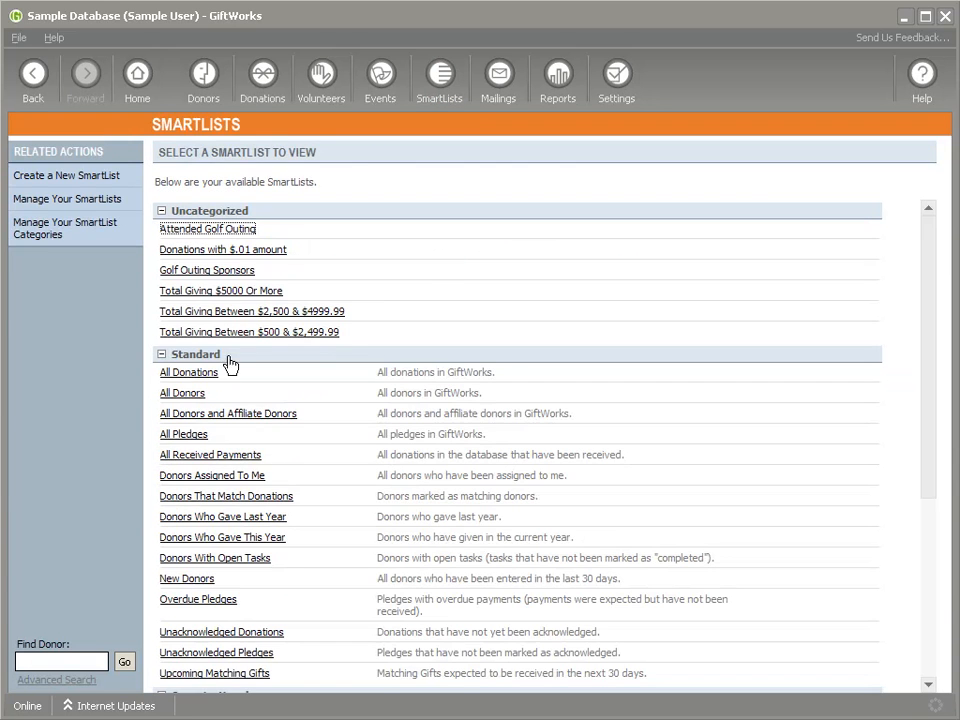
click(198, 391)
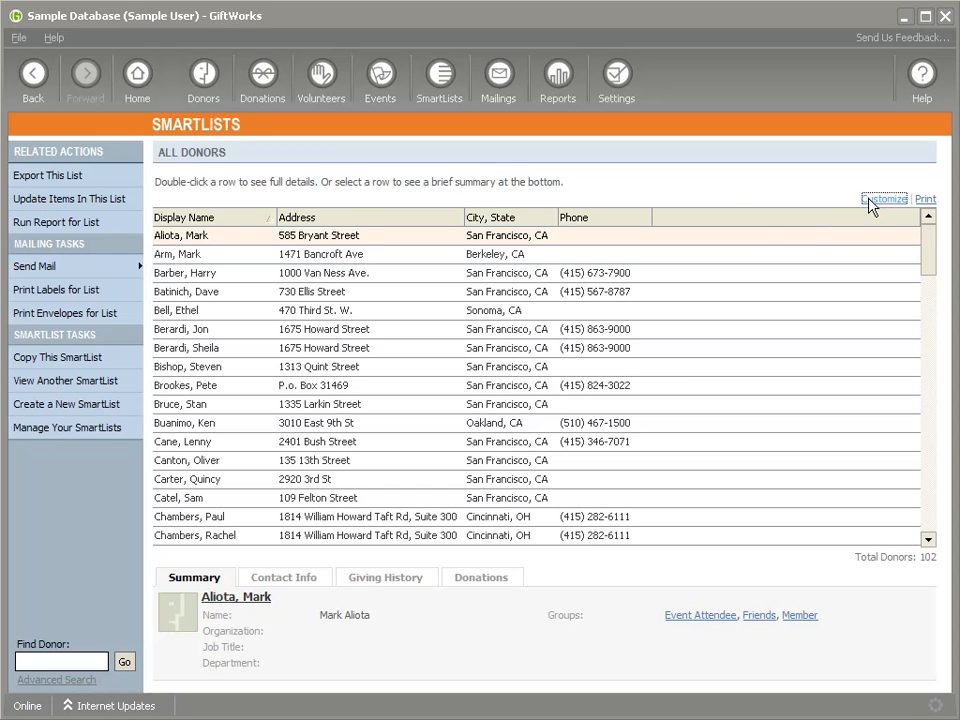
- Customize the list's columns to include Email, Phone Name 2, Phone 2, Email Name 2 and Email 2
drag(614, 323, 614, 336)
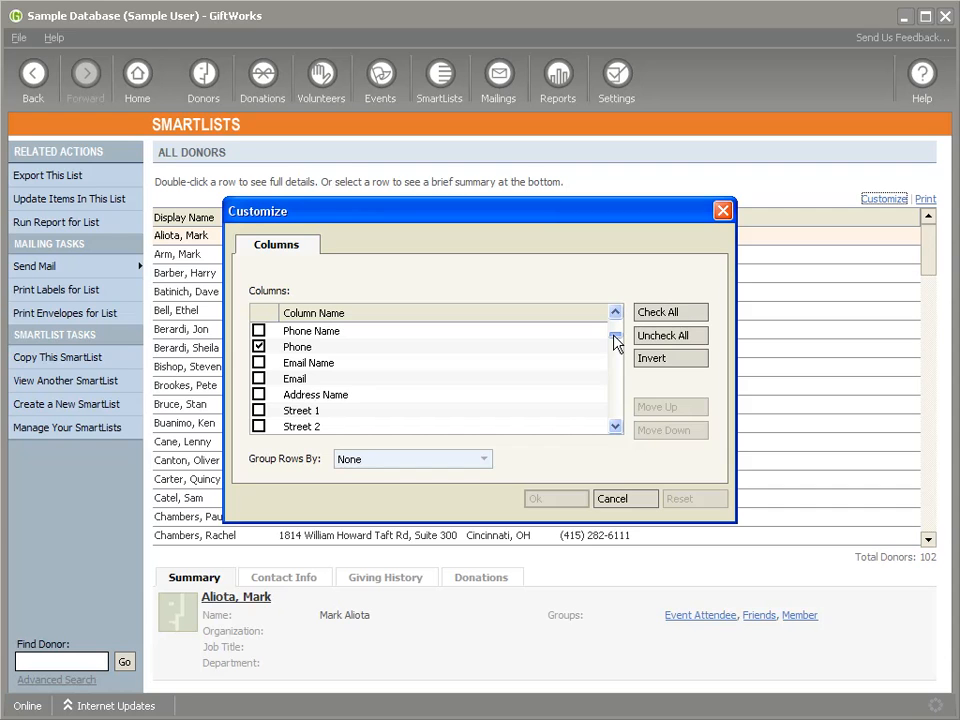
click(258, 378)
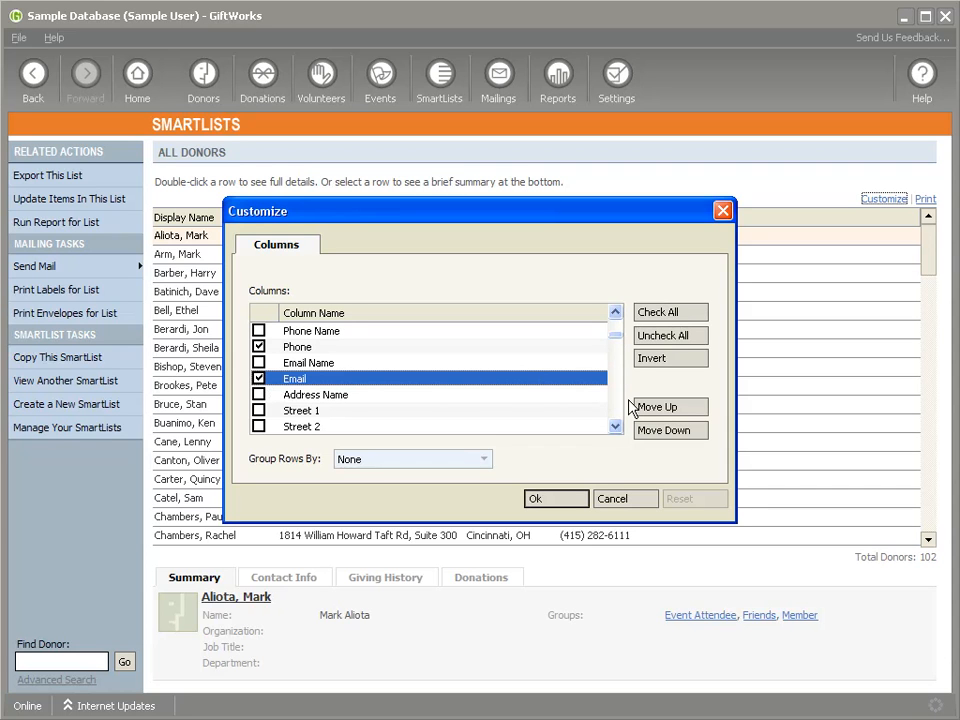
click(616, 427)
click(616, 427)
click(616, 427)
click(616, 427)
click(259, 362)
click(259, 378)
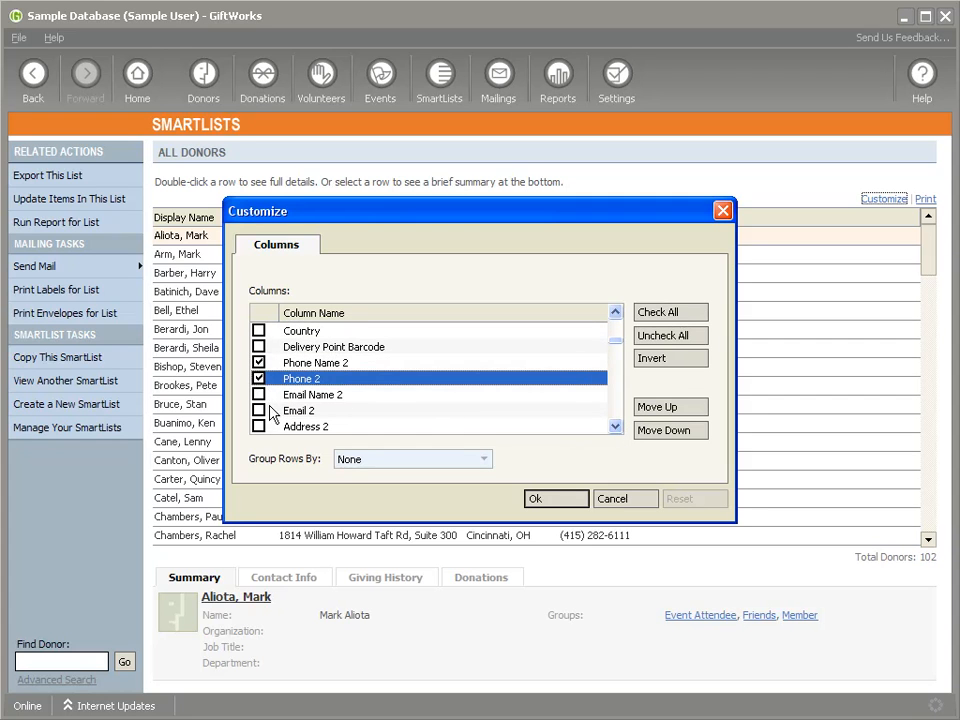
click(259, 394)
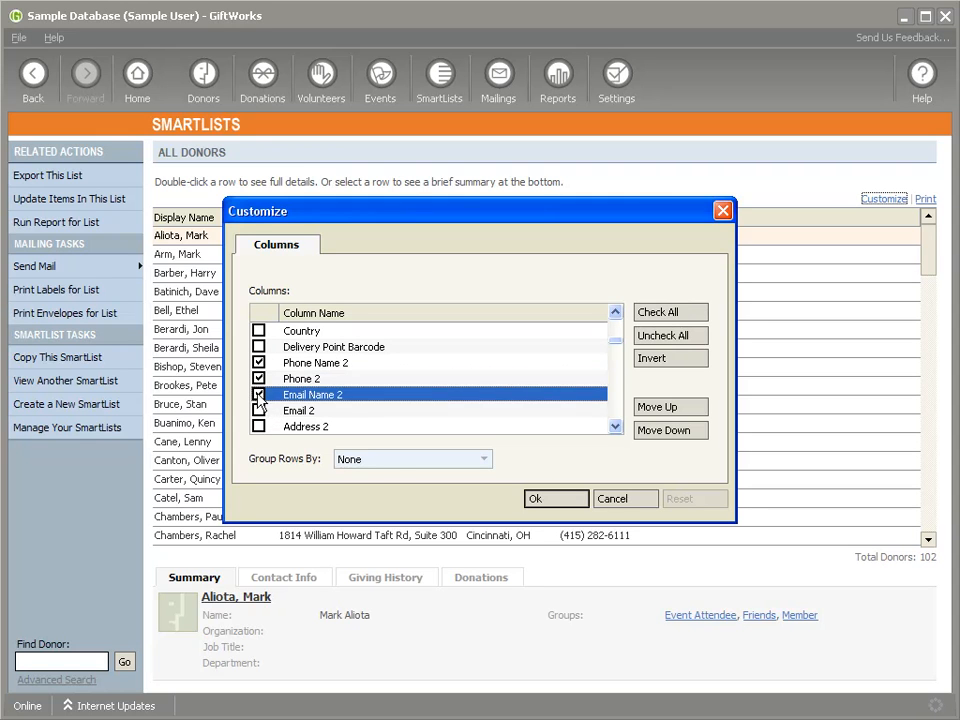
click(259, 410)
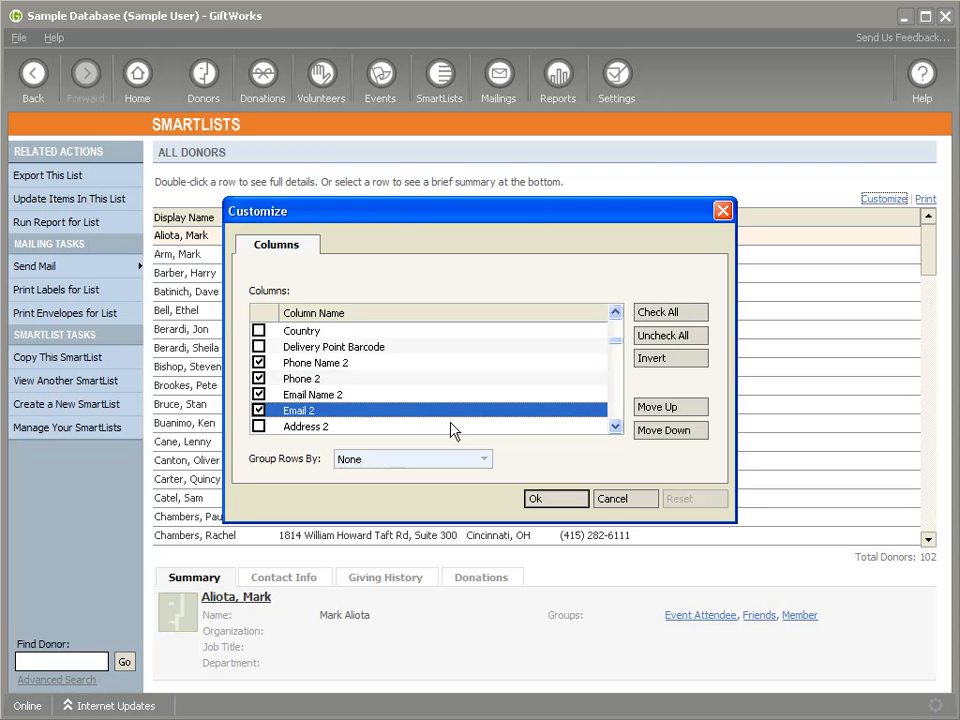
- Include the second-address columns: Address 2, City, State 2, Address Name 2, Address 2 Street 1 and Street 2, City 2, State 2 and ZIP/Postal Code 2
click(615, 425)
double_click(615, 425)
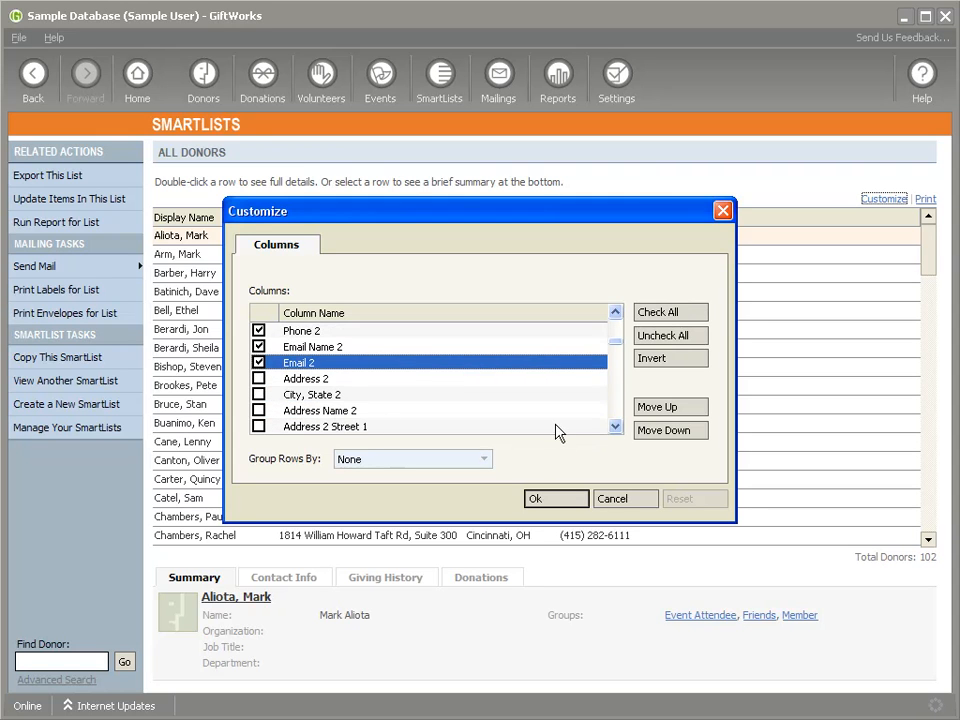
click(258, 379)
click(259, 395)
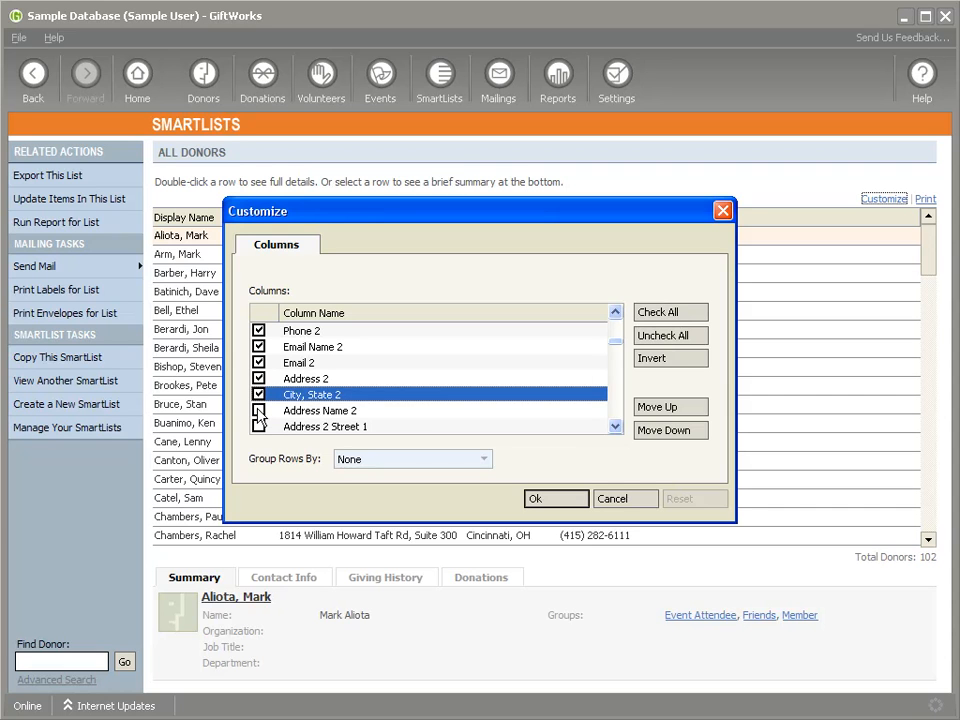
click(258, 411)
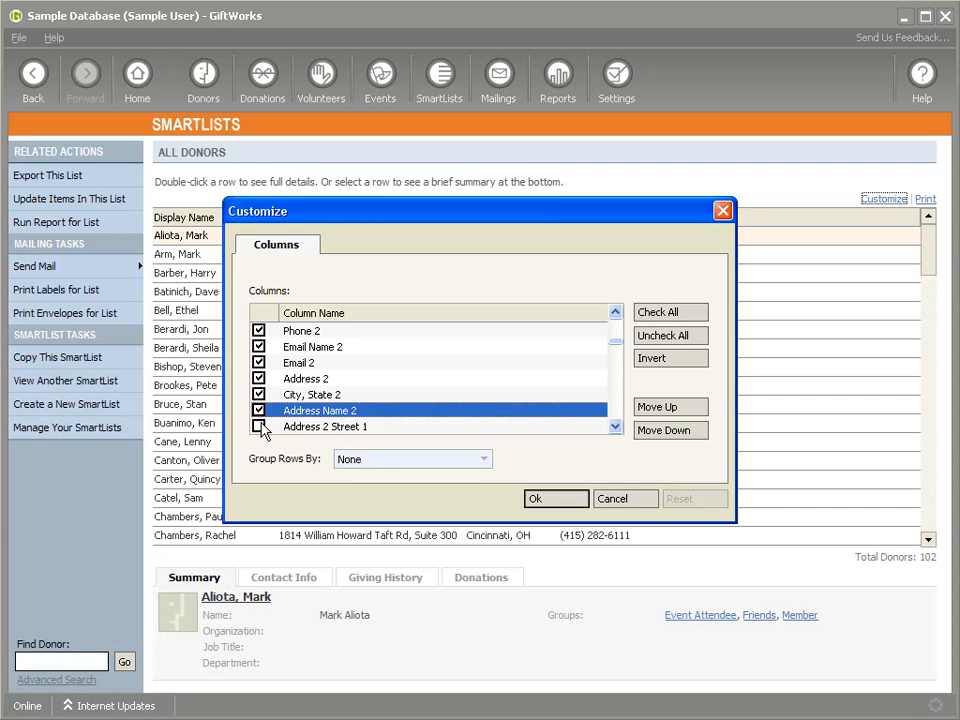
click(259, 427)
click(614, 427)
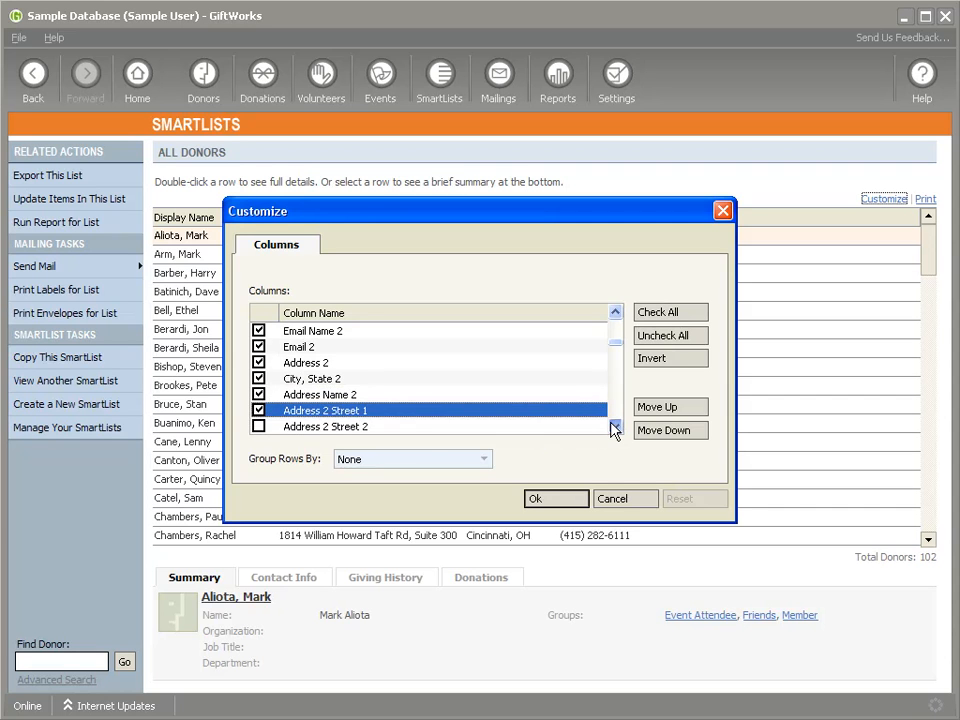
click(258, 363)
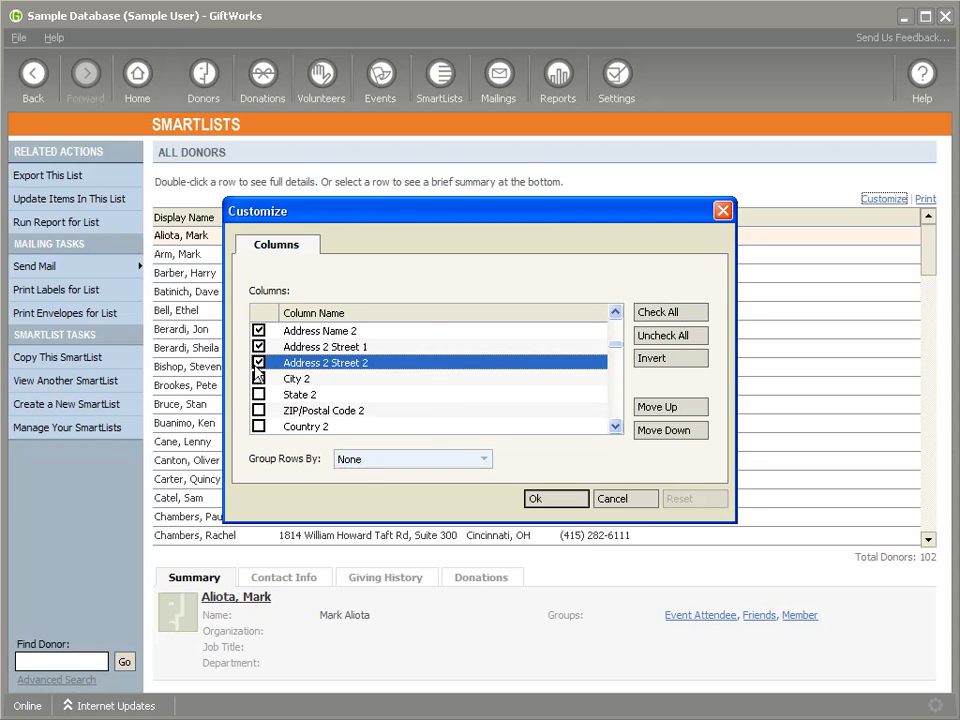
click(258, 379)
click(258, 395)
click(258, 411)
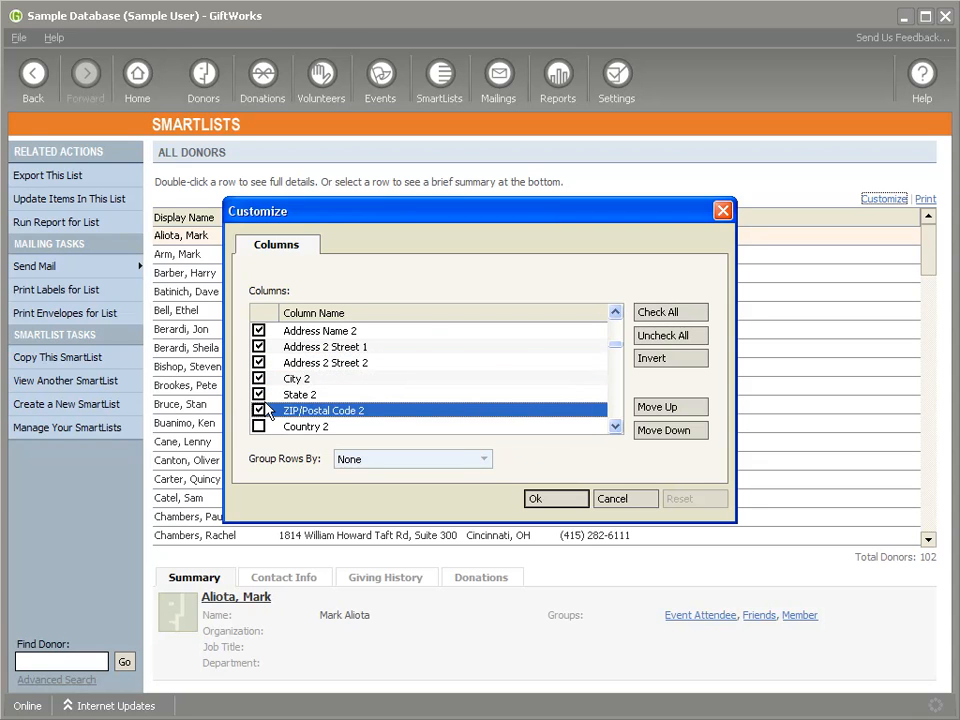
- Include the Phone Name 3, Phone 3, Email Name 3 and Email 3 columns and apply the column selection
click(616, 427)
click(616, 427)
click(616, 427)
click(616, 427)
click(616, 427)
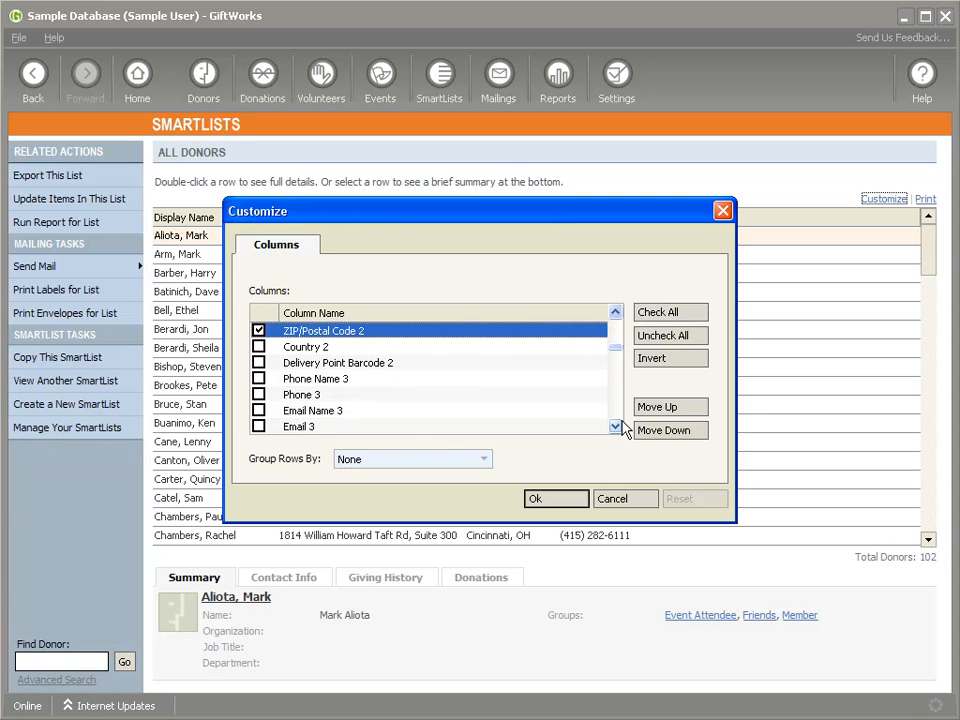
click(258, 379)
click(258, 395)
click(258, 411)
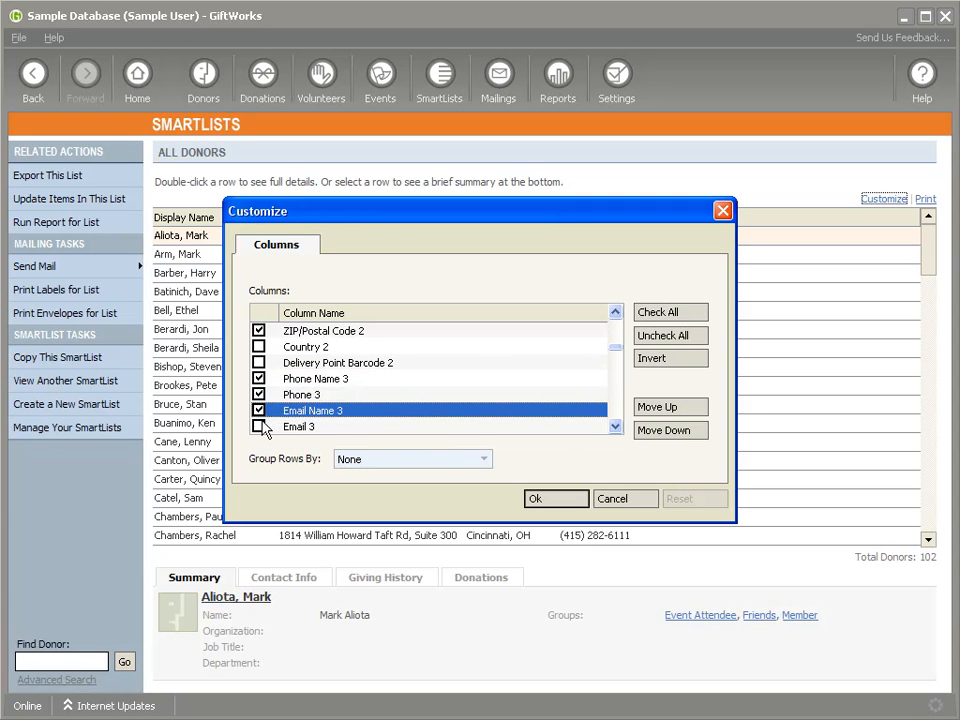
click(258, 427)
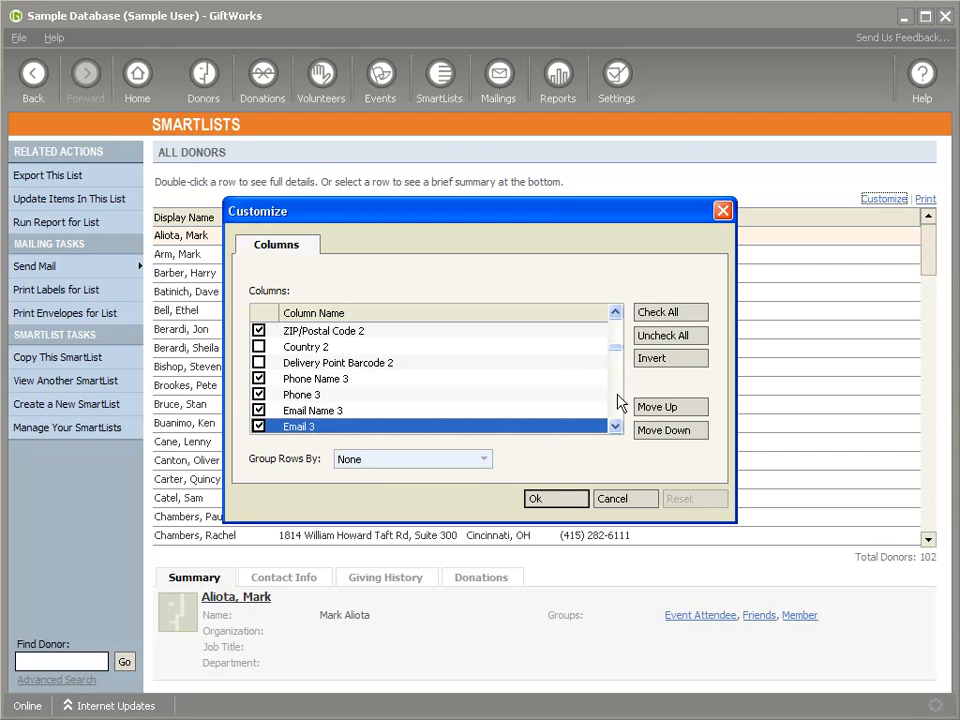
click(616, 427)
click(616, 427)
click(616, 427)
click(616, 427)
click(553, 499)
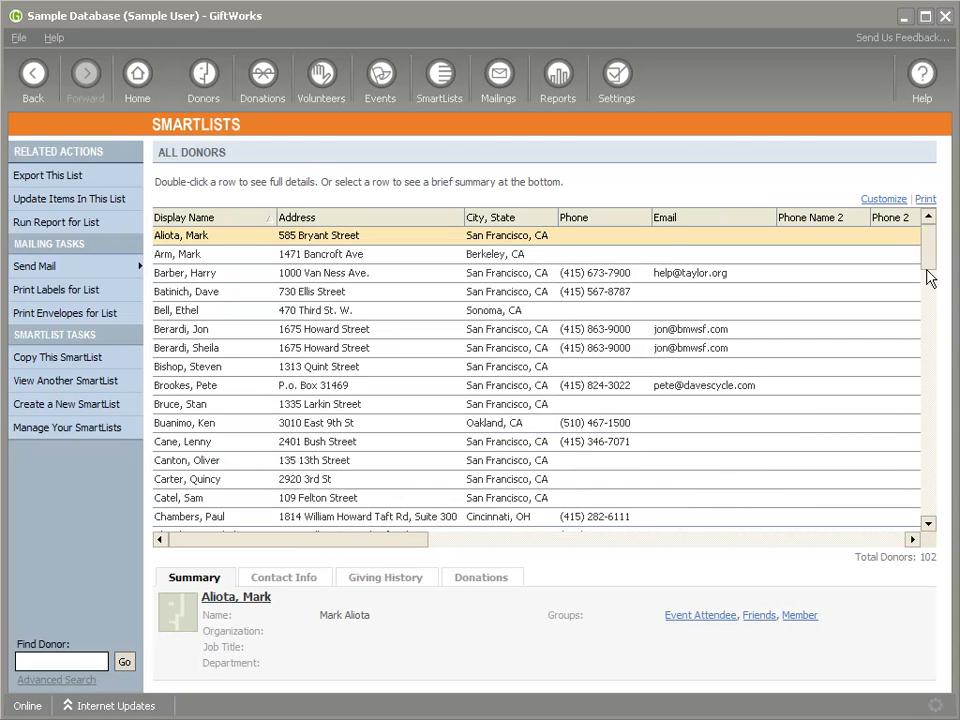
- Find the new donor's row in the All Donors list and examine its second and third contact columns
scroll(929, 263, down, 1)
drag(929, 263, 925, 397)
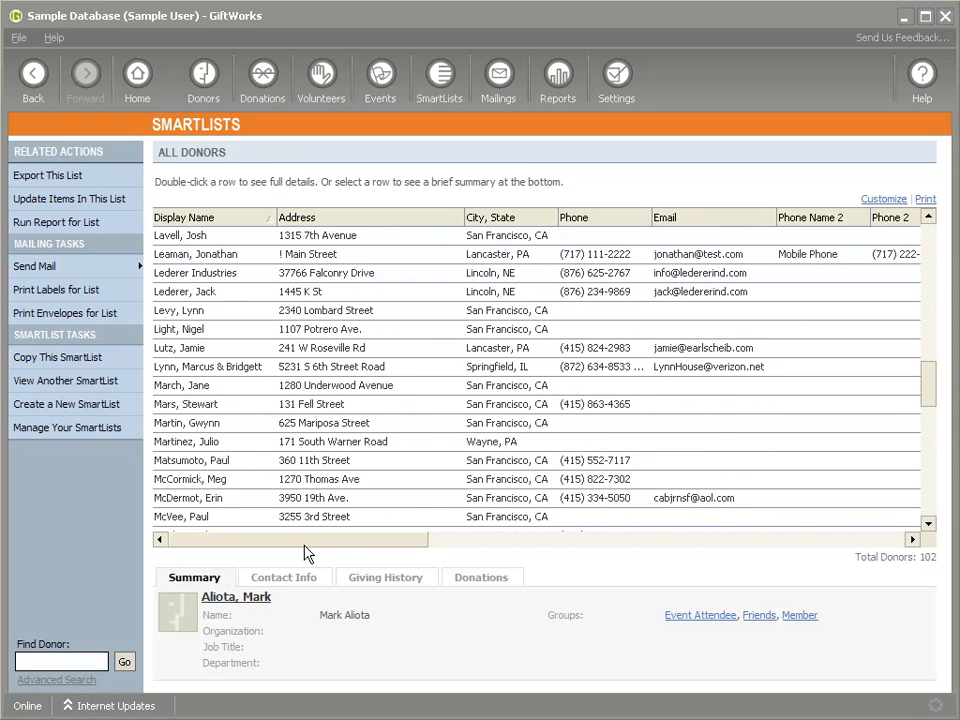
drag(285, 541, 449, 542)
drag(447, 541, 790, 544)
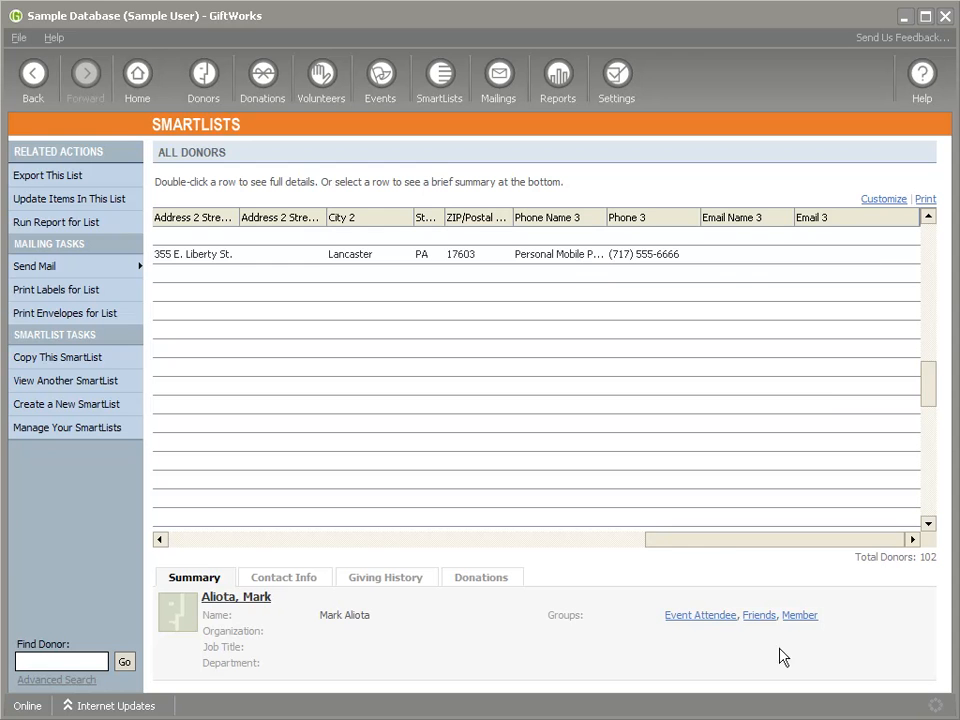
- Check the file formats offered for exporting the All Donors list, and close the export without saving a file
drag(709, 551, 214, 538)
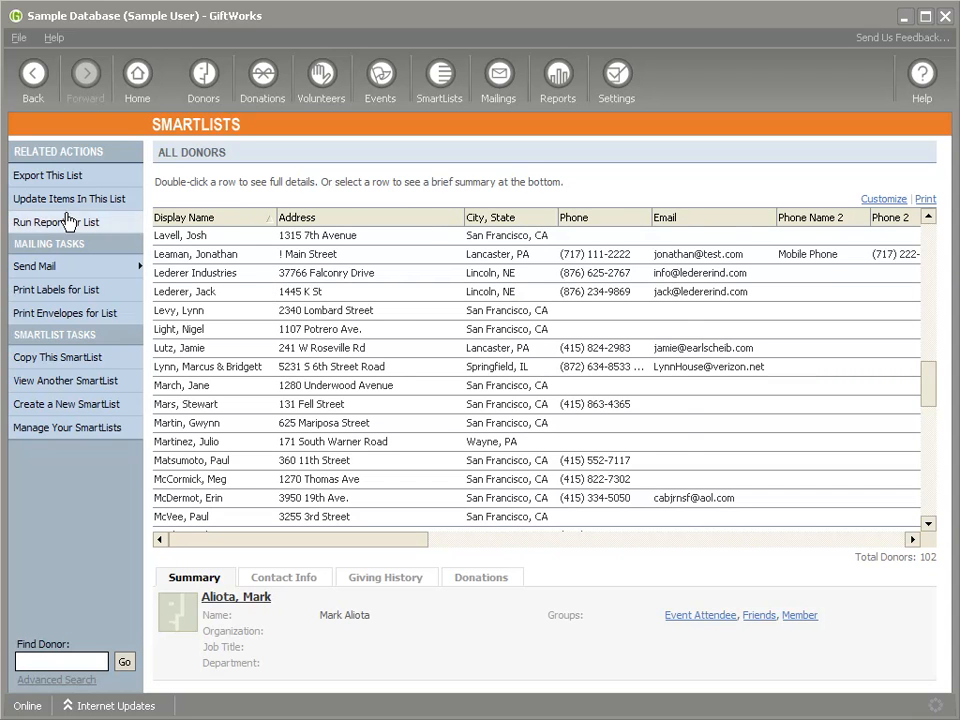
click(62, 175)
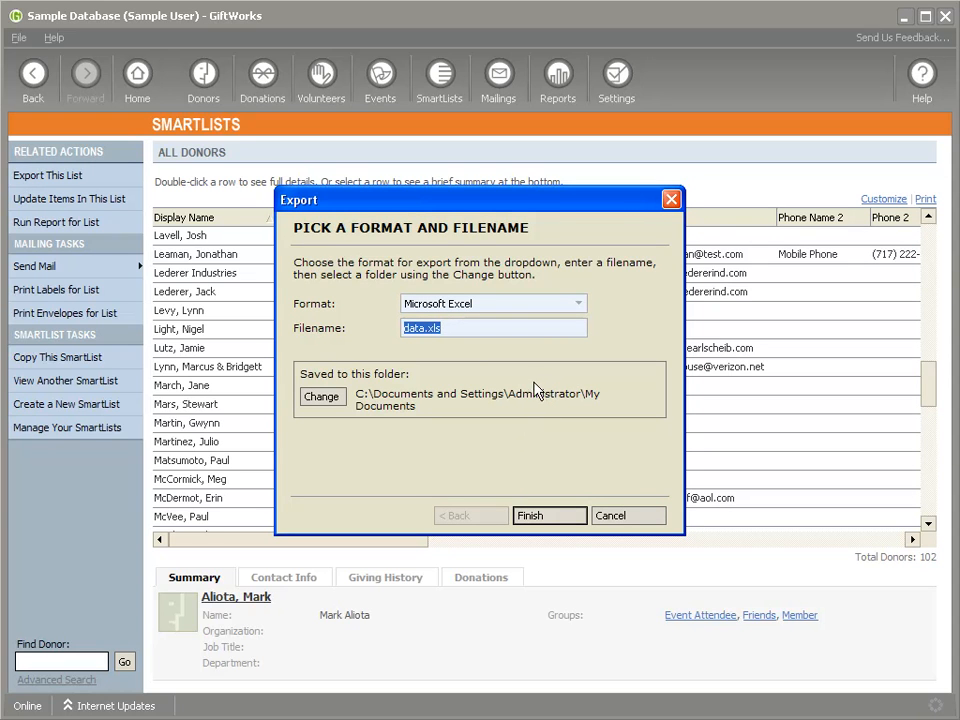
click(579, 306)
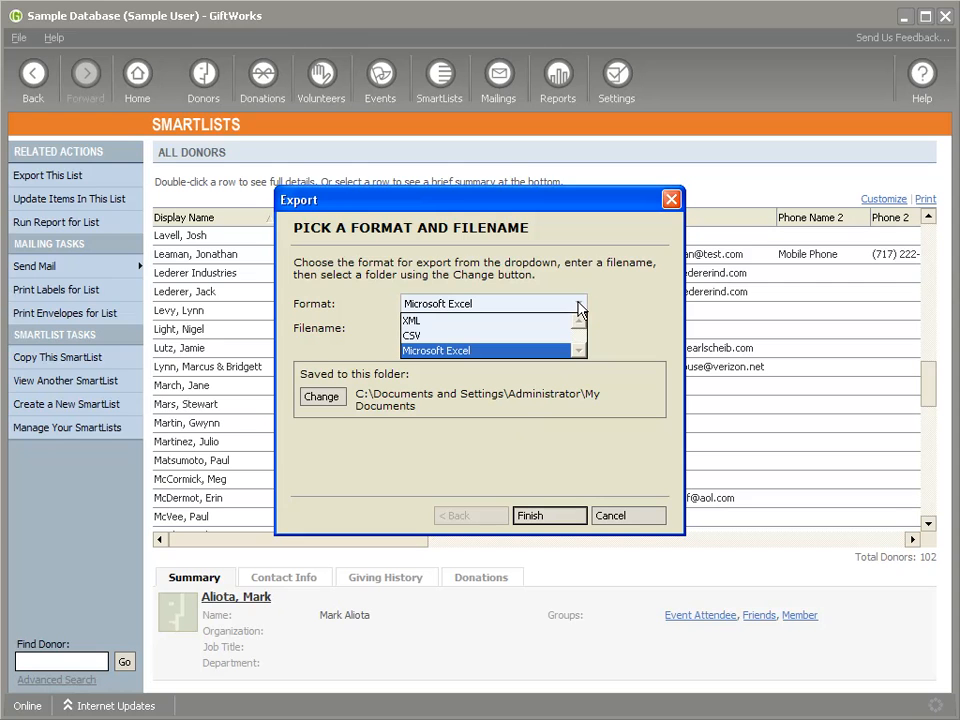
click(579, 306)
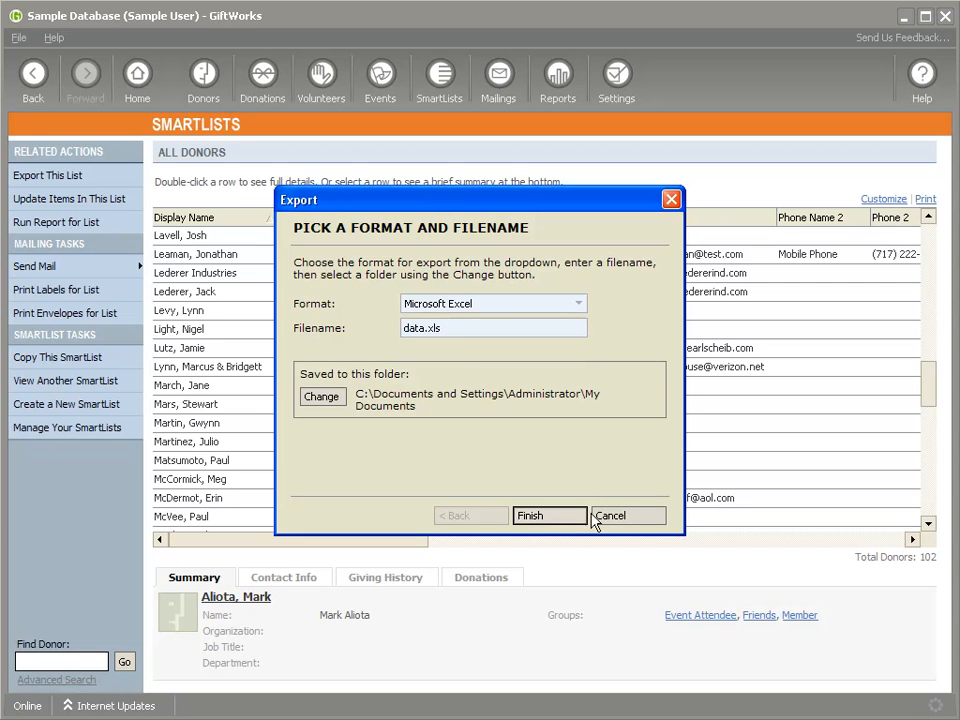
click(610, 522)
- Run the Donors by SmartList donor report using the All Donors SmartList as its filter
click(557, 96)
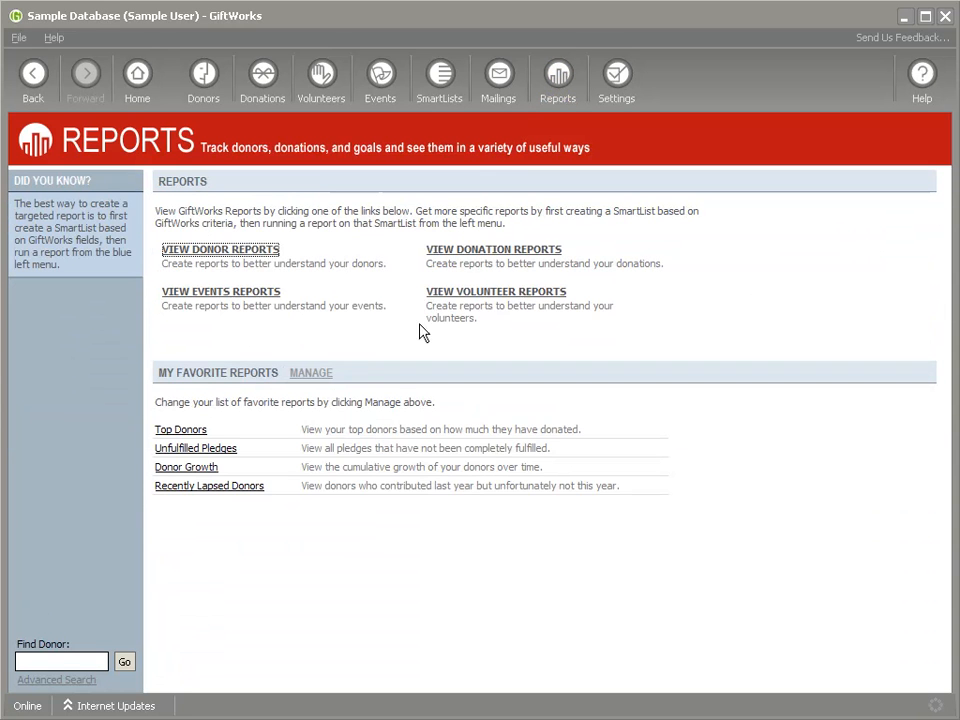
click(262, 251)
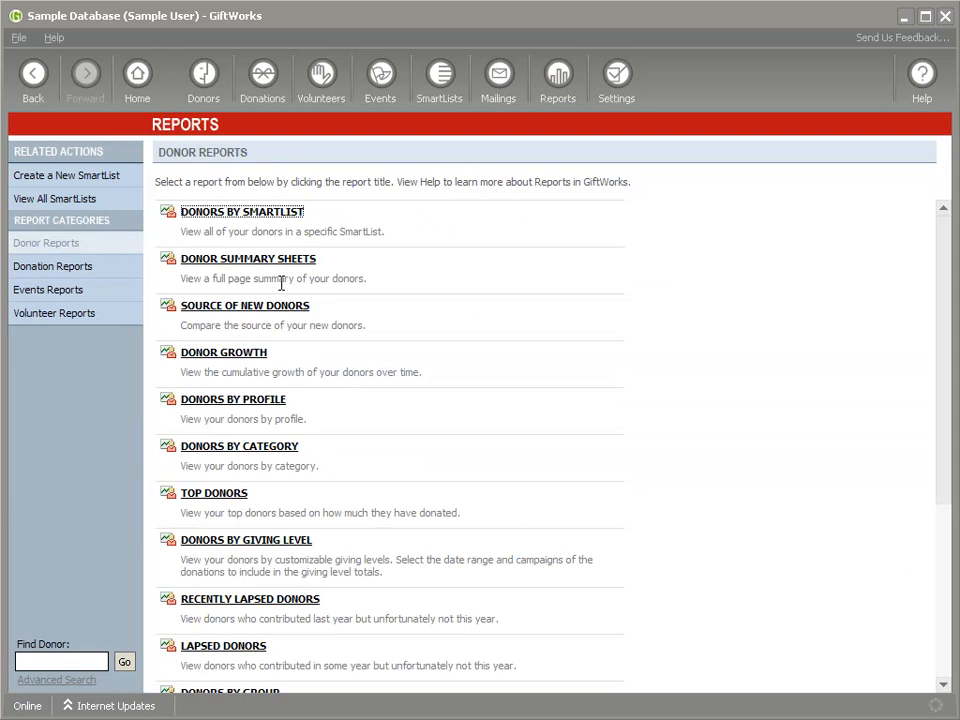
click(260, 213)
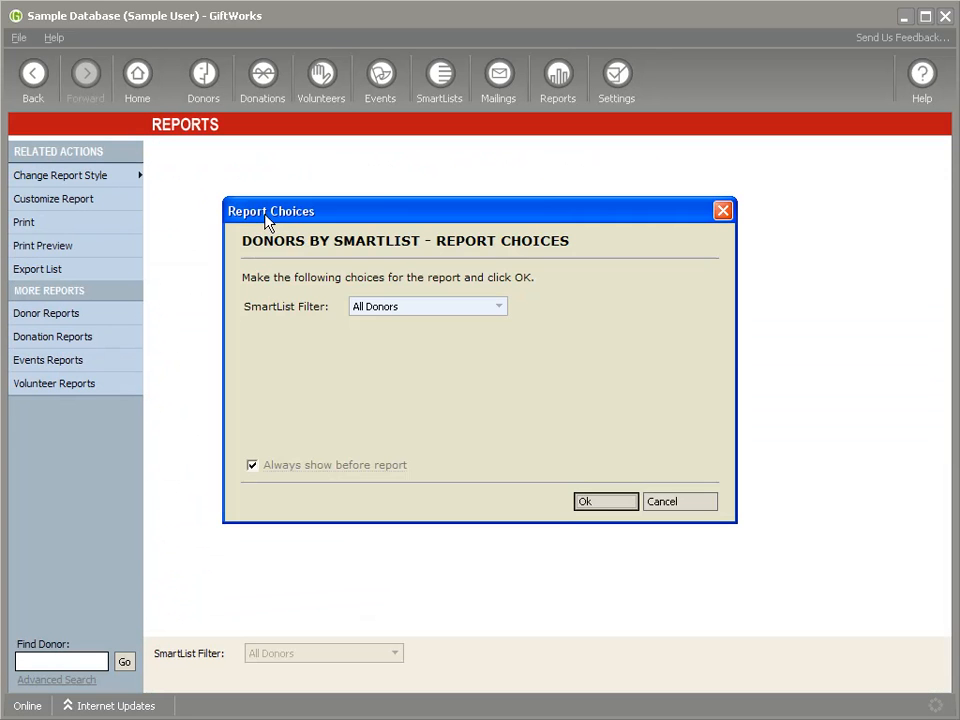
click(605, 503)
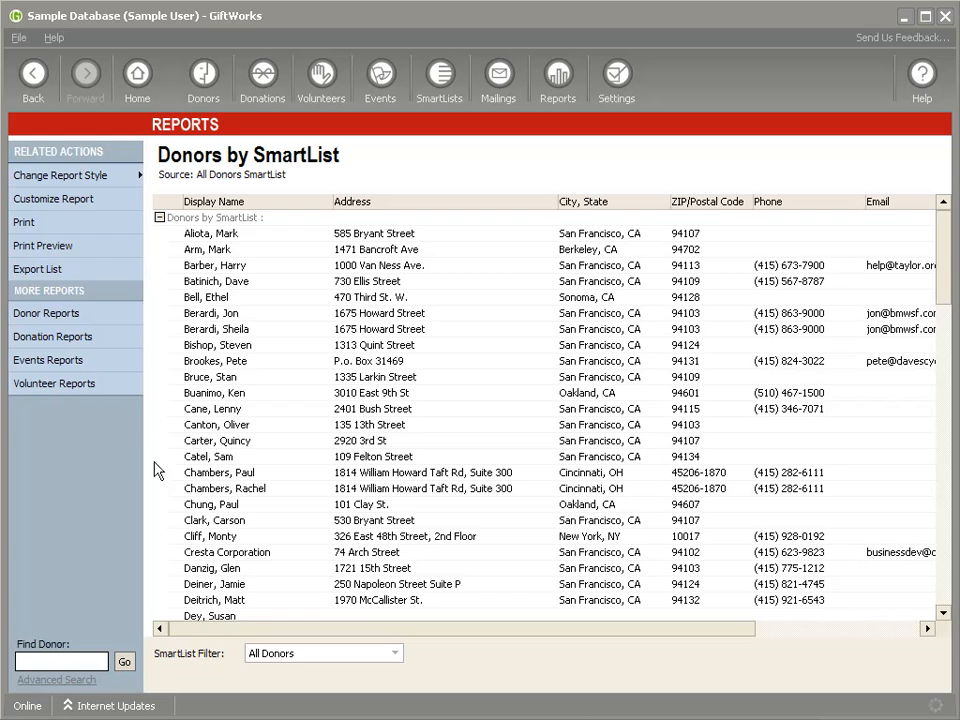
- Customize the report's columns to include Phone Name 2, Phone 2, Email Name 2 and Email 2
click(92, 198)
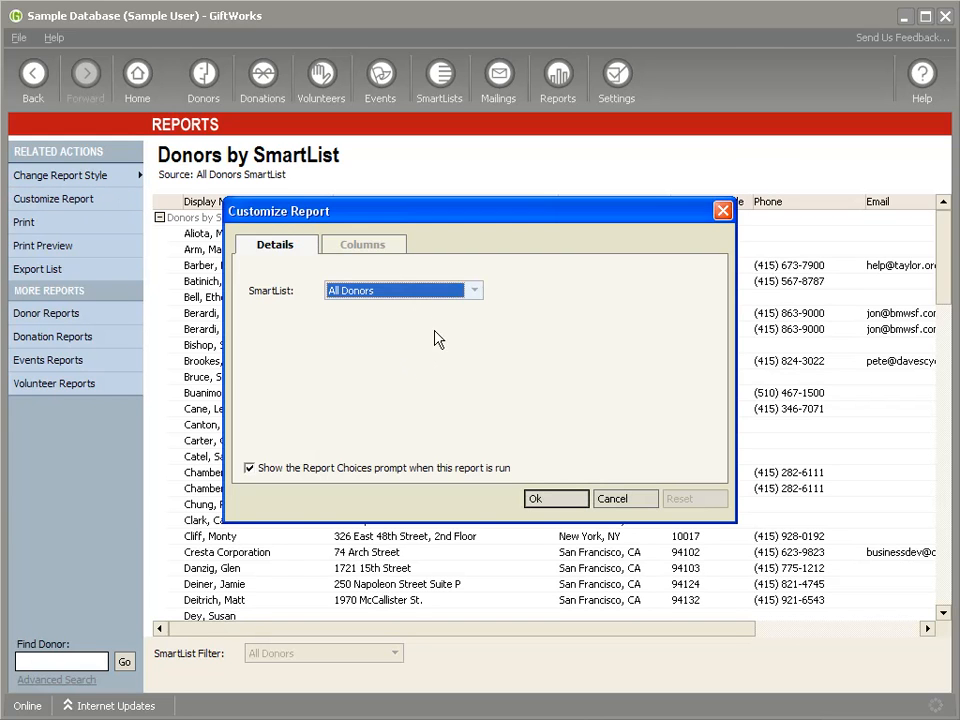
click(371, 250)
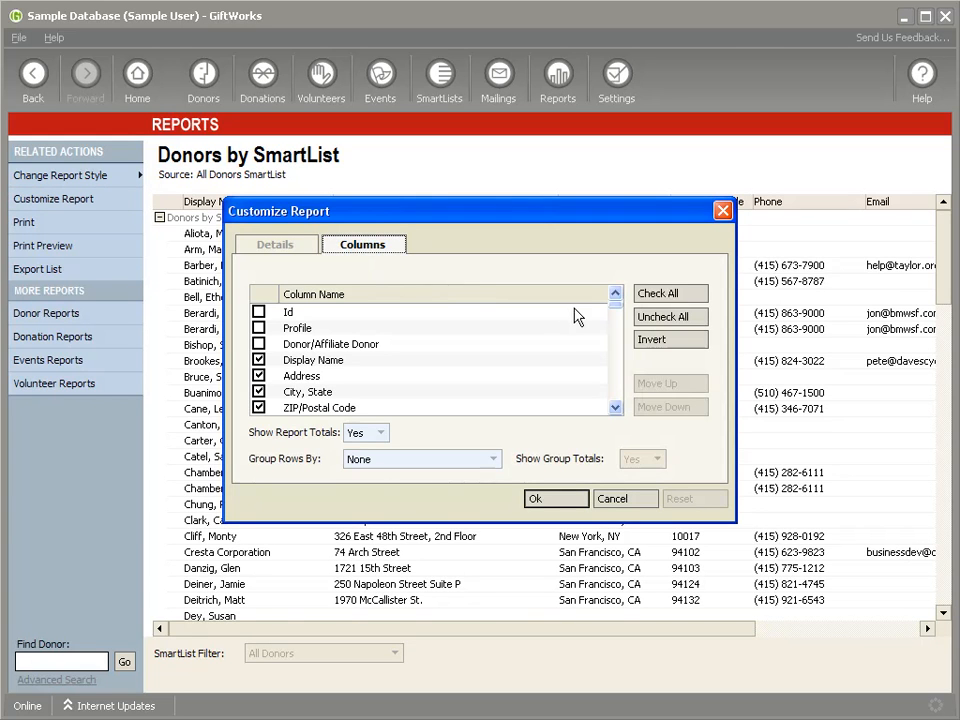
drag(615, 303, 621, 348)
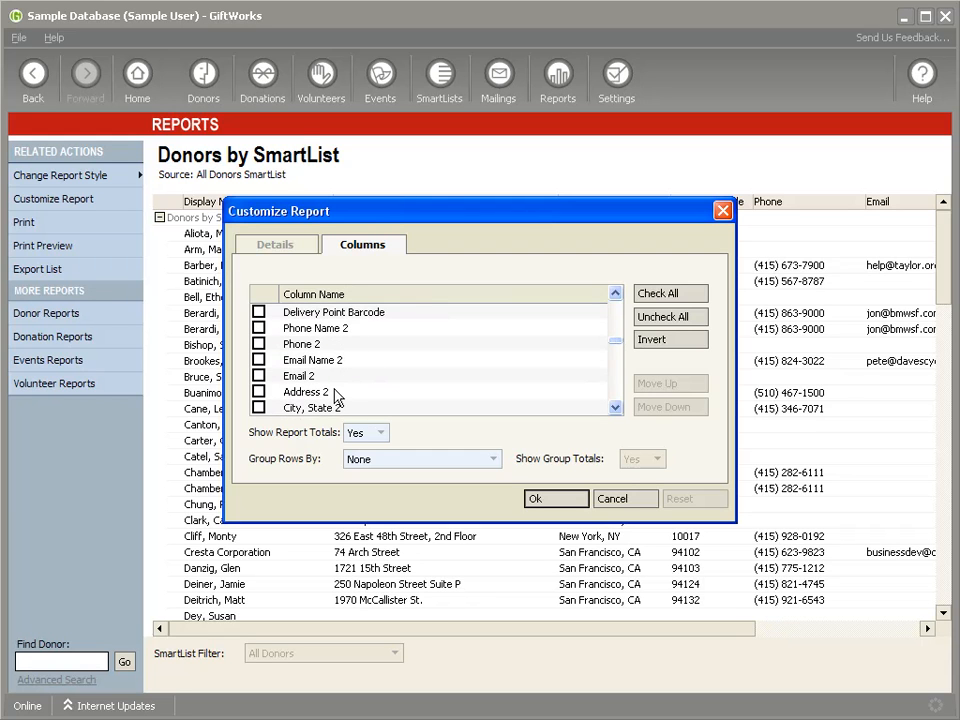
click(258, 328)
click(258, 344)
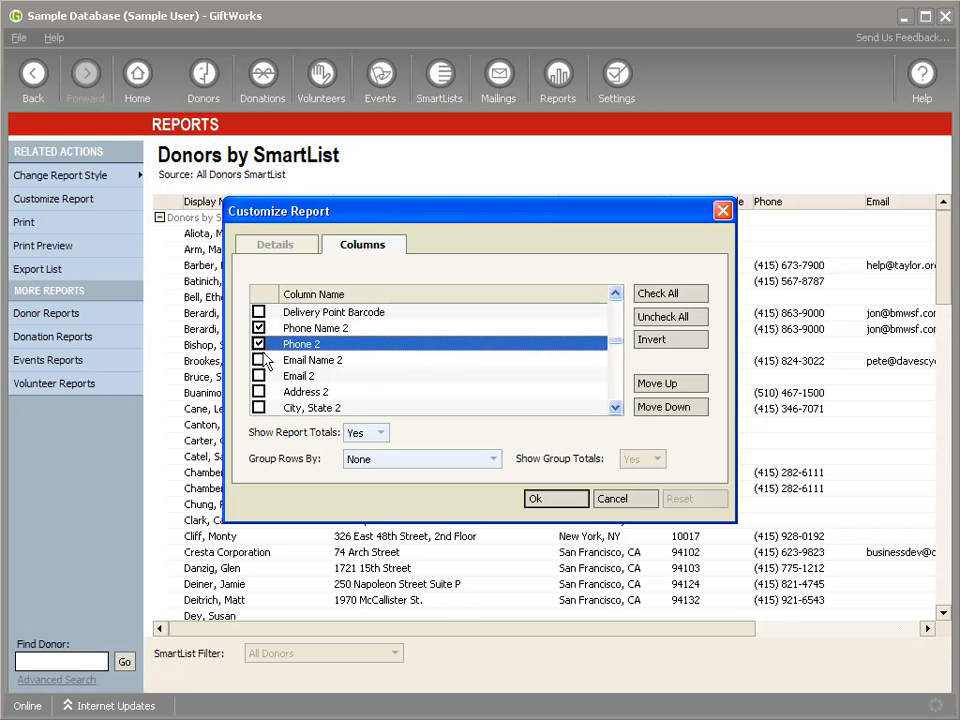
click(258, 360)
click(258, 376)
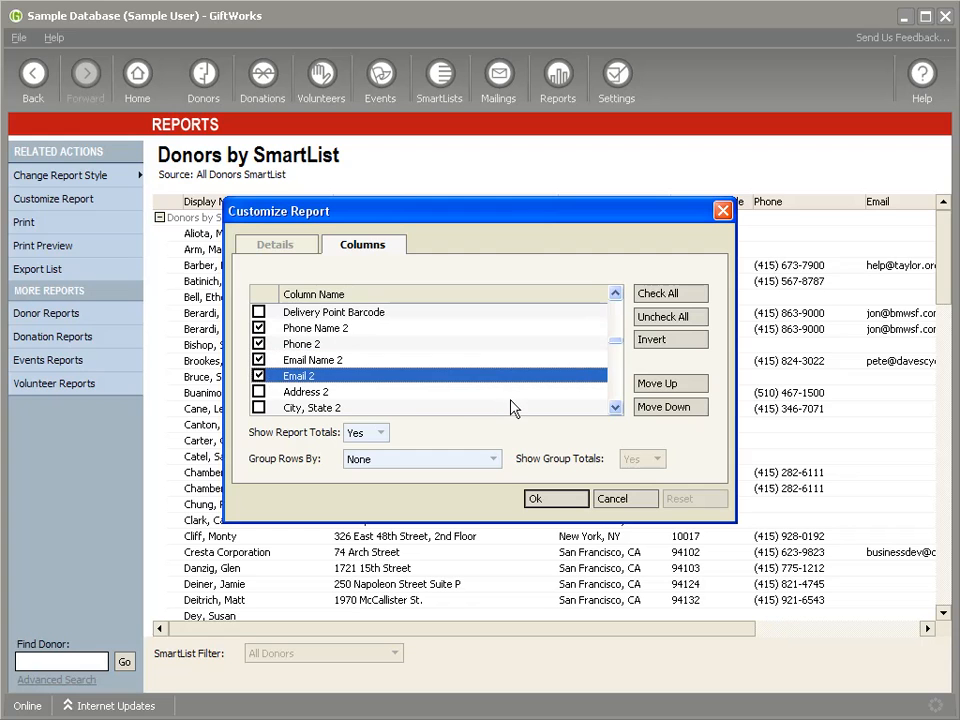
- Include the Address 2 and Address Name 2 columns in the report
click(258, 392)
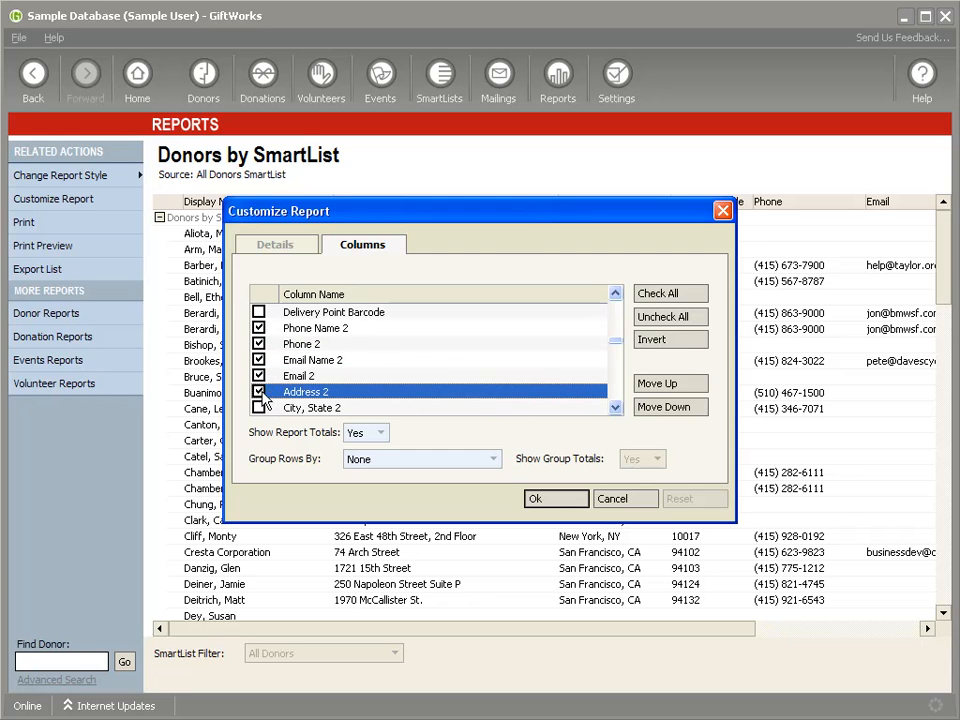
click(615, 407)
click(615, 407)
click(615, 407)
click(259, 377)
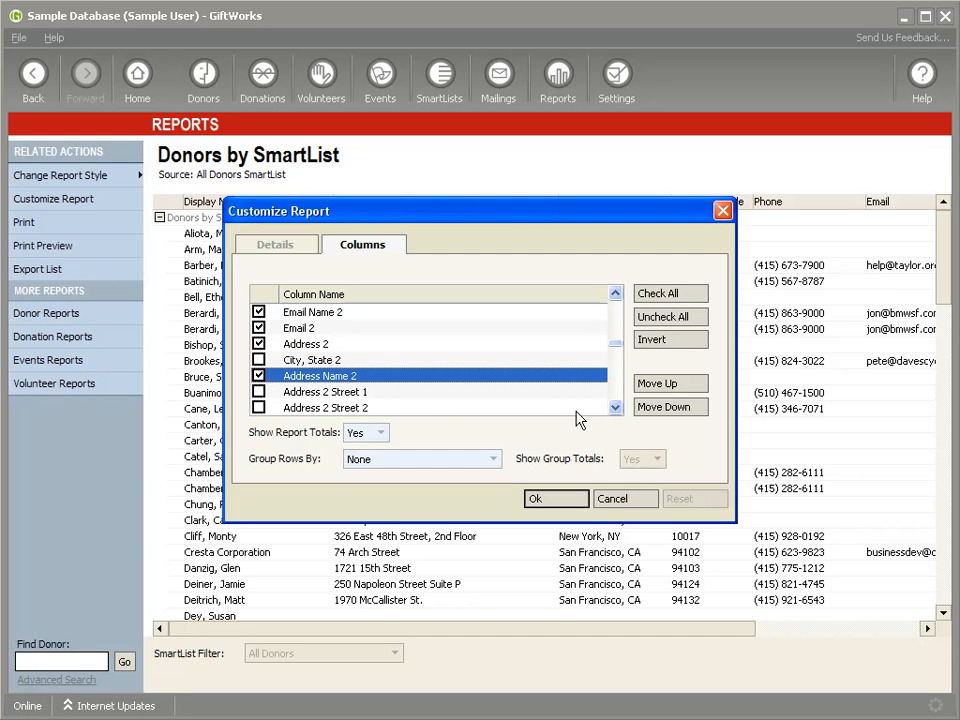
- Include the Phone Name 3 and Phone 3 columns and apply the report customization
click(615, 407)
click(615, 407)
click(615, 407)
click(615, 407)
click(615, 407)
click(615, 407)
click(615, 407)
click(615, 407)
click(615, 407)
click(615, 407)
click(258, 344)
click(258, 360)
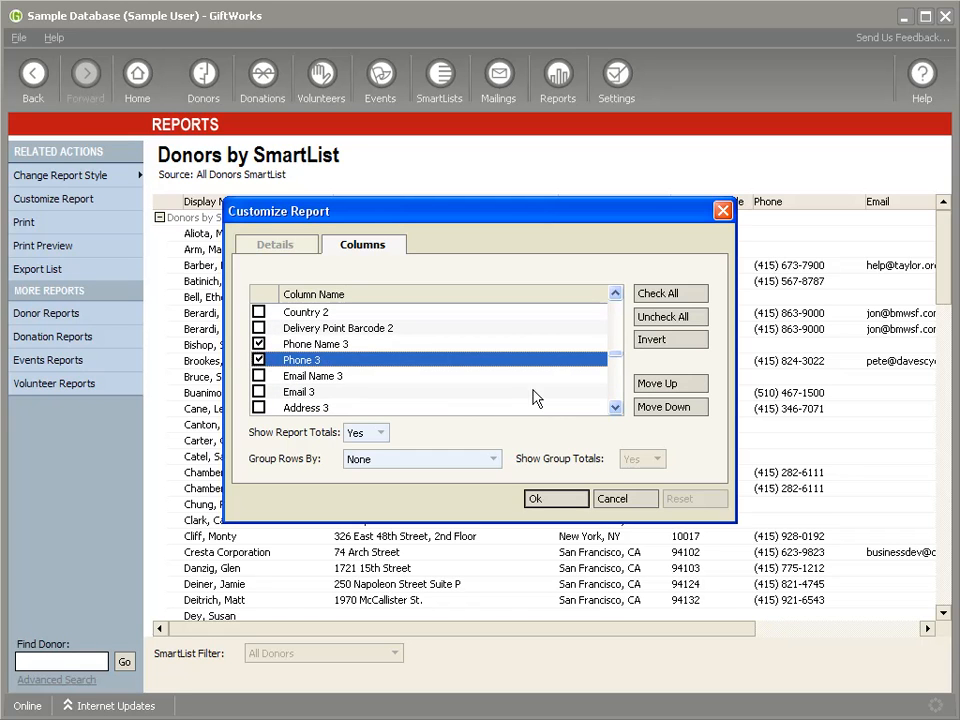
click(615, 407)
click(615, 407)
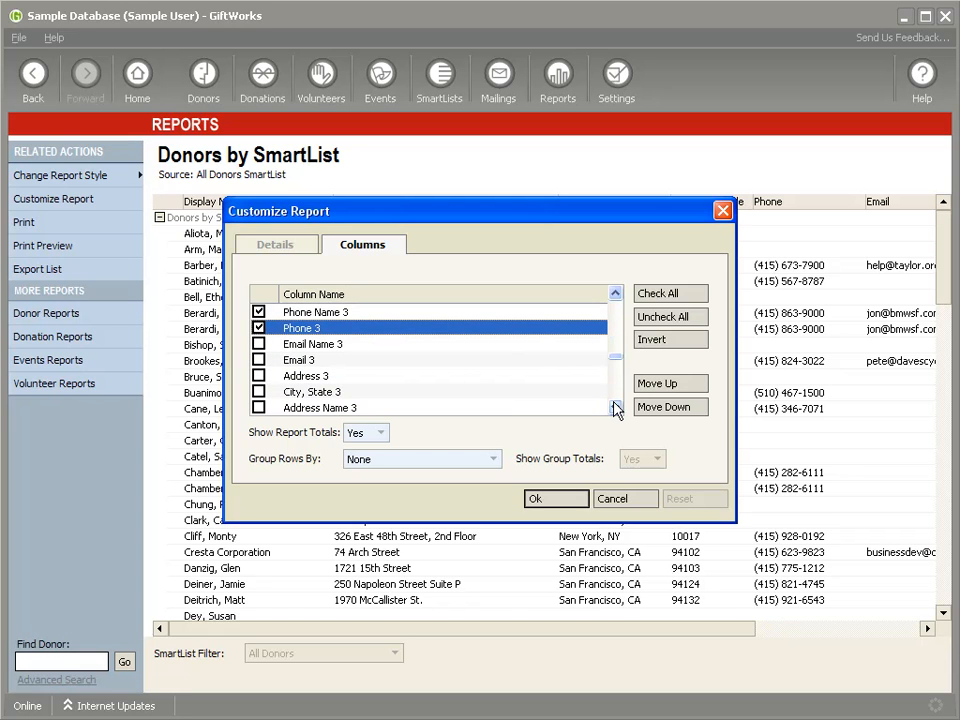
click(615, 407)
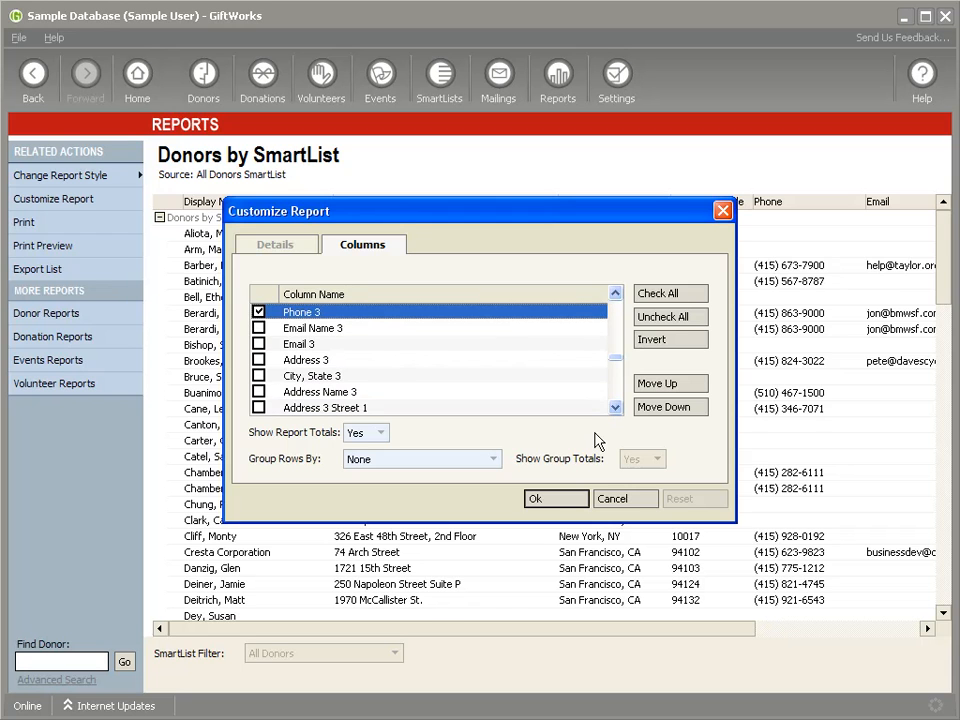
click(538, 499)
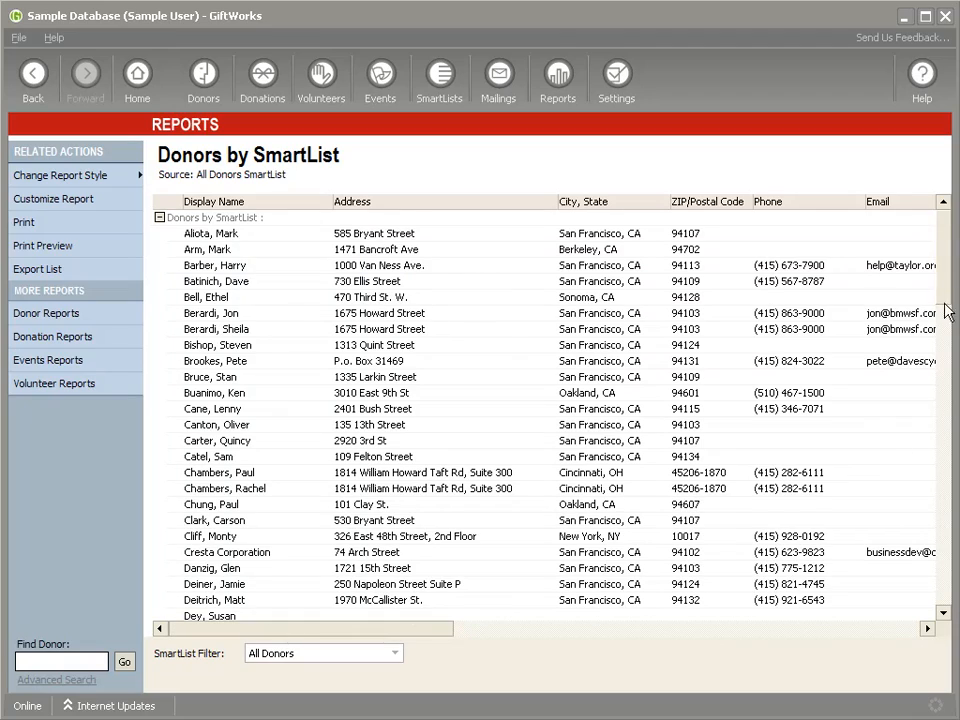
- Find the new donor's row in the report, examine its second phone and email columns, and check the report's export options without exporting
scroll(948, 311, down, 2)
scroll(948, 311, down, 13)
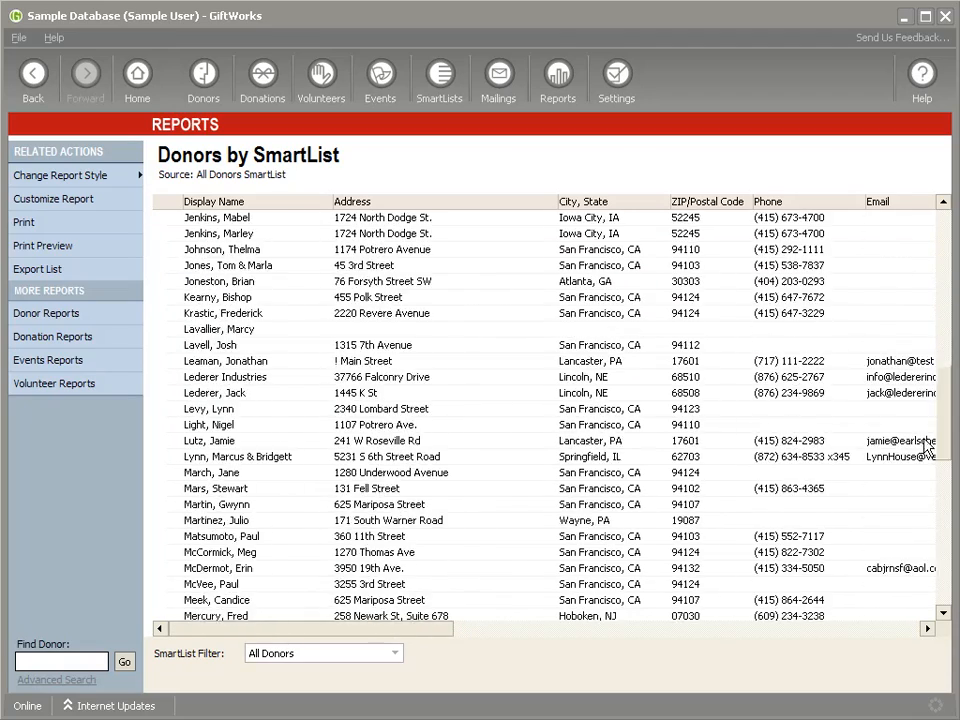
scroll(924, 460, down, 2)
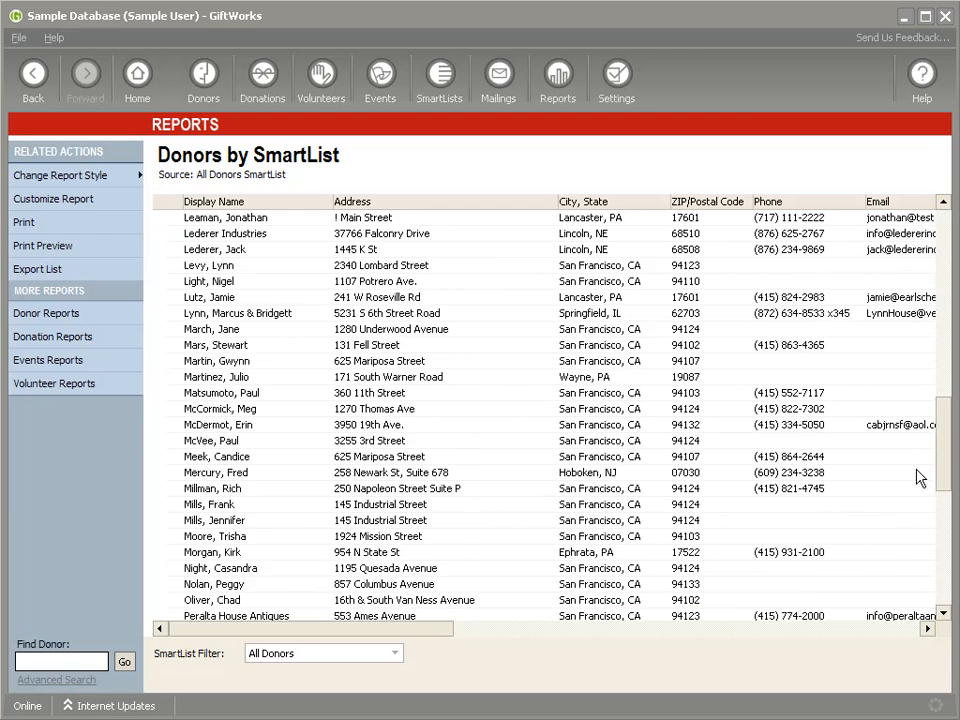
drag(275, 628, 490, 643)
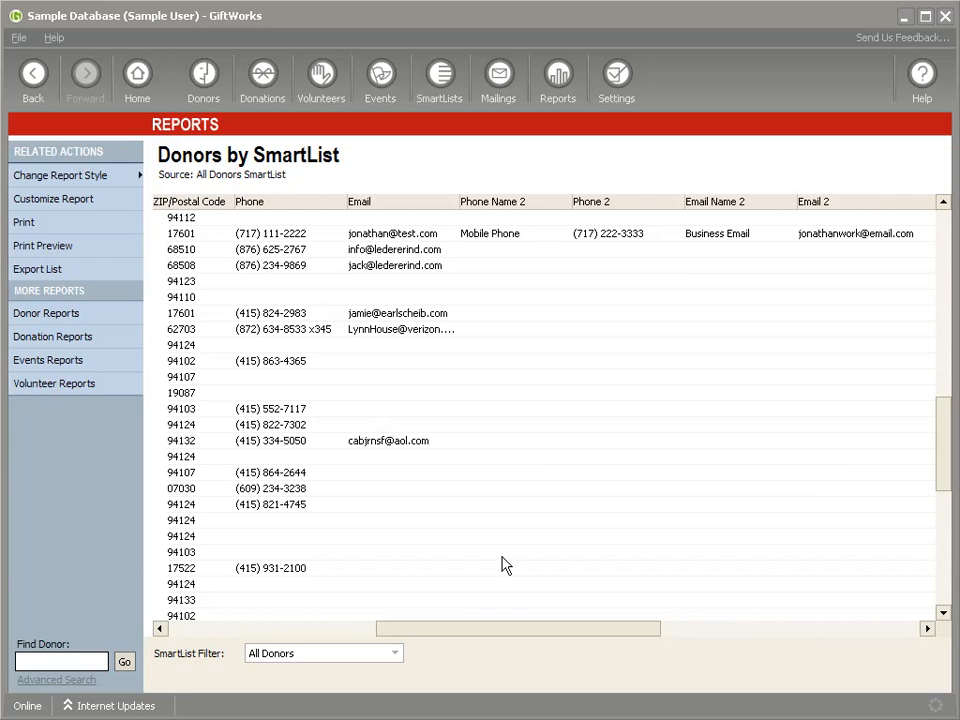
drag(381, 639, 305, 632)
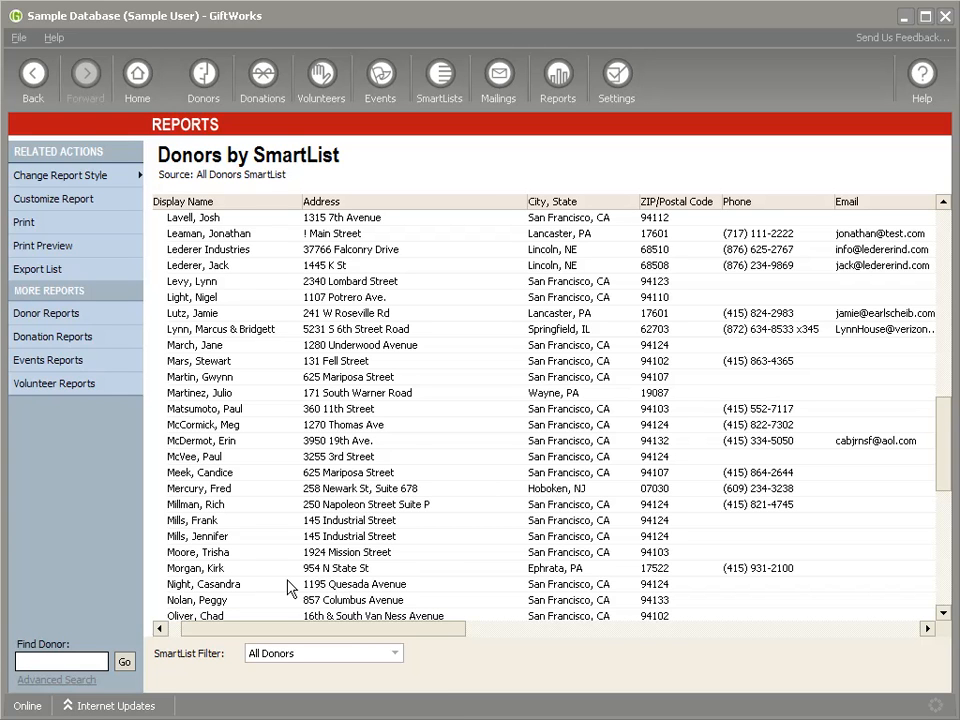
click(67, 276)
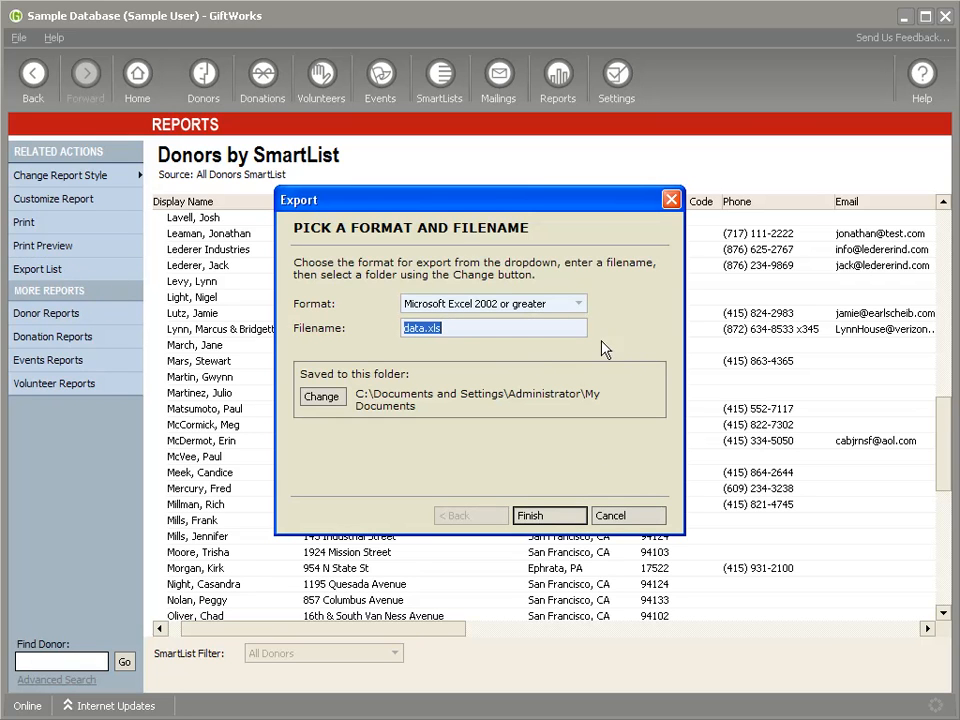
click(626, 517)
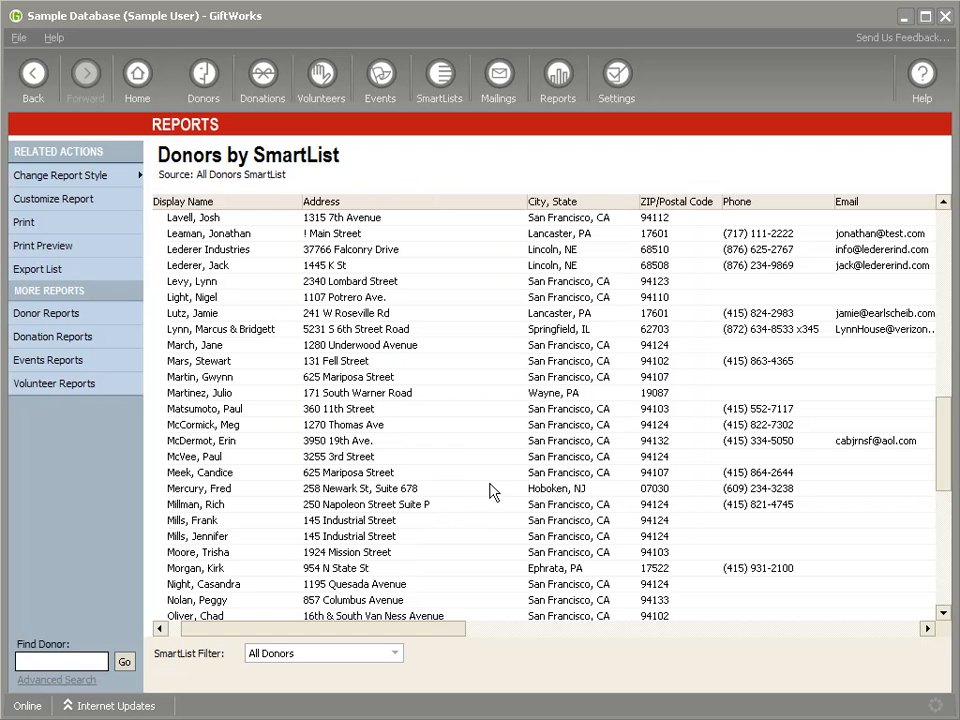
- Open the new donor's record for editing from the Donors dashboard and go to its address list
click(200, 105)
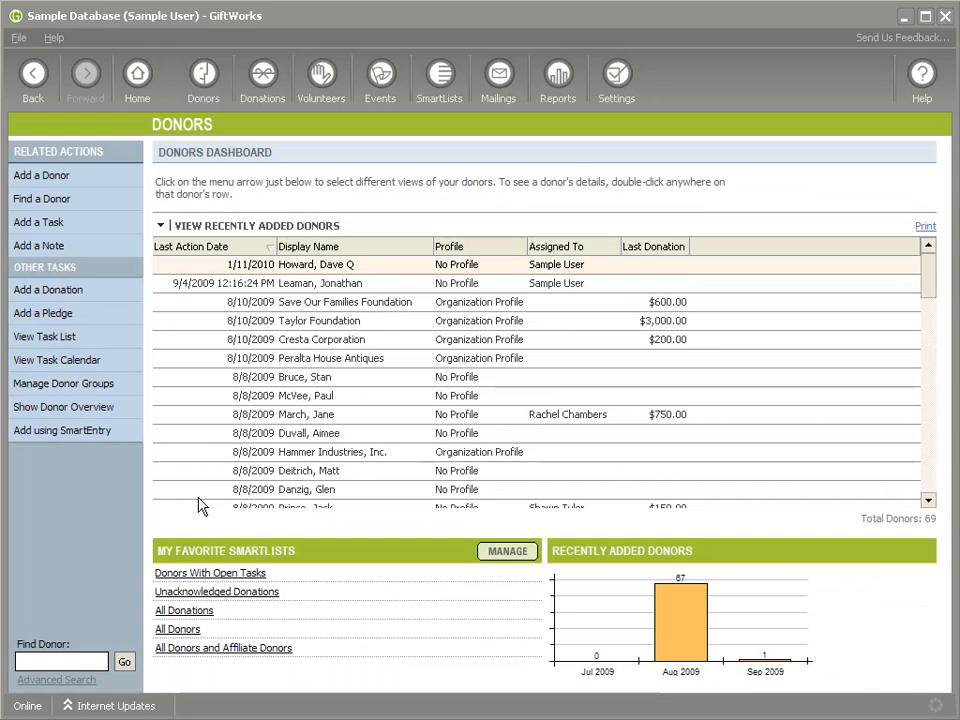
right_click(297, 284)
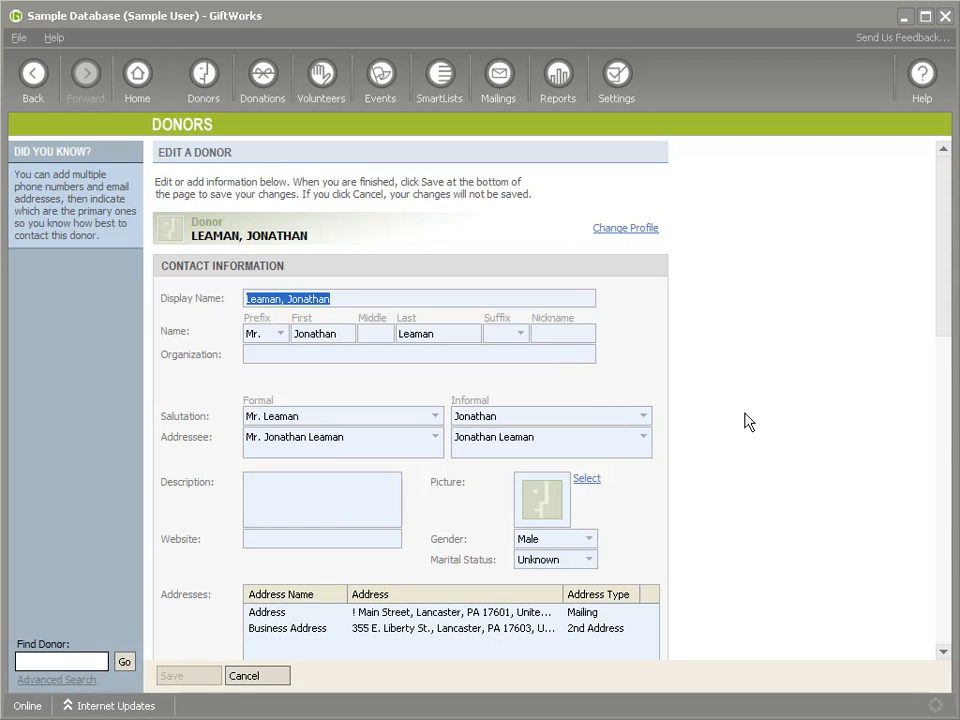
drag(936, 255, 935, 318)
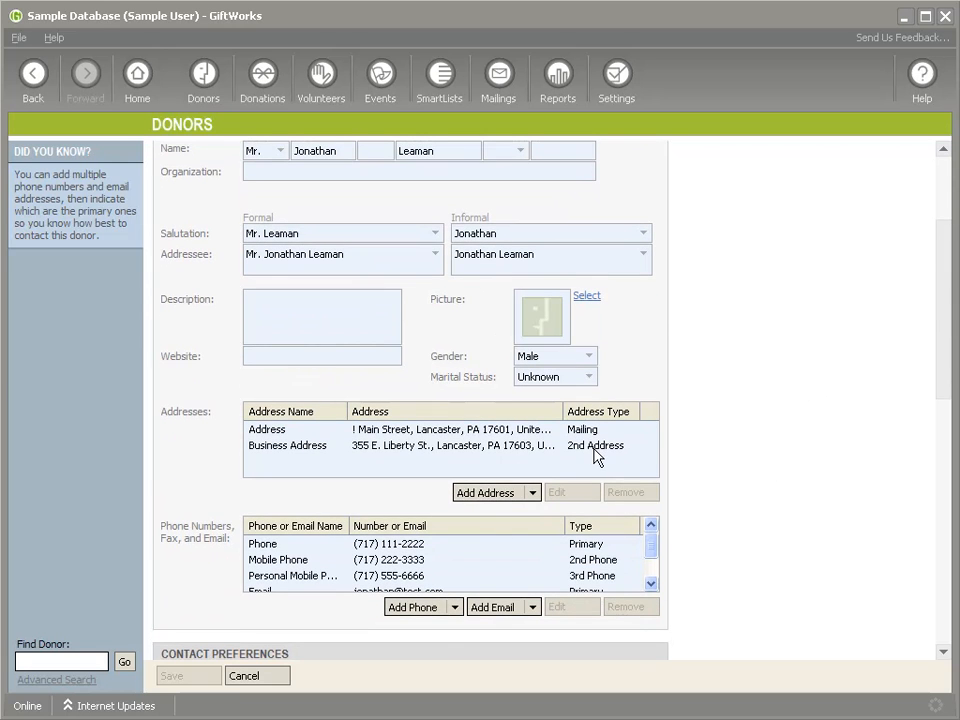
- Try adding a Home 2 Address with the street Summer Home as the donor's 2nd Address, and discard the changes
click(490, 493)
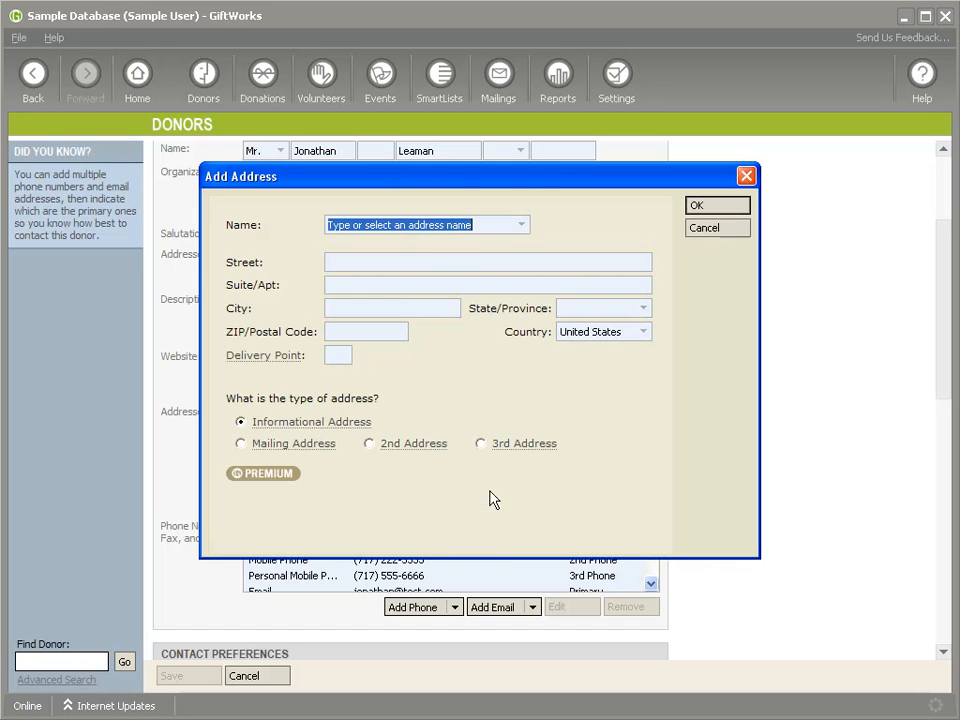
click(520, 226)
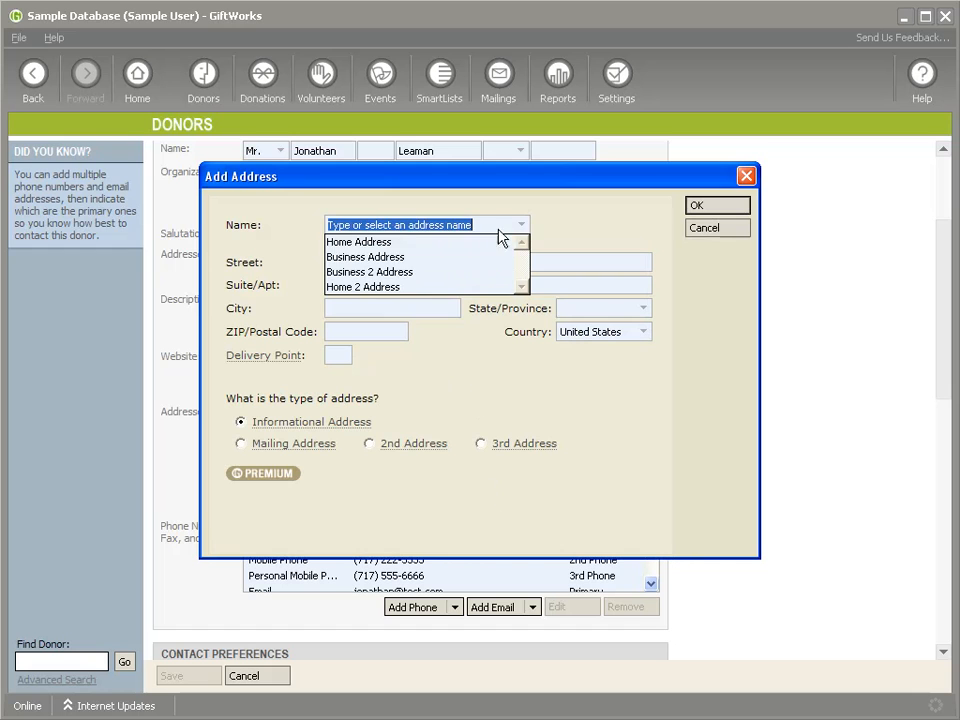
click(428, 288)
click(419, 262)
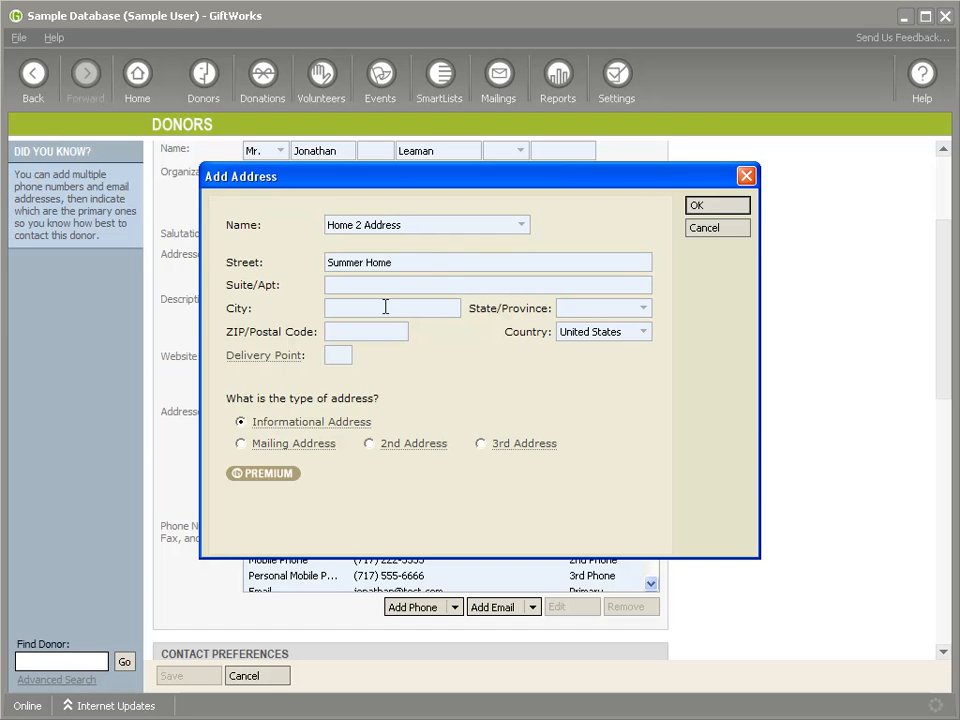
click(372, 446)
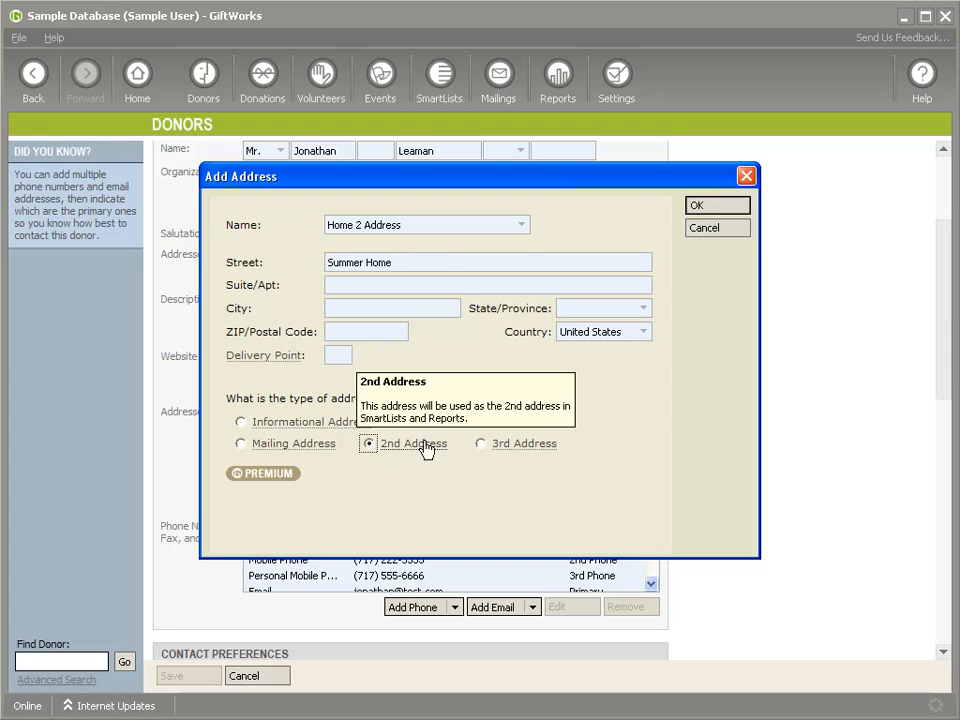
click(701, 206)
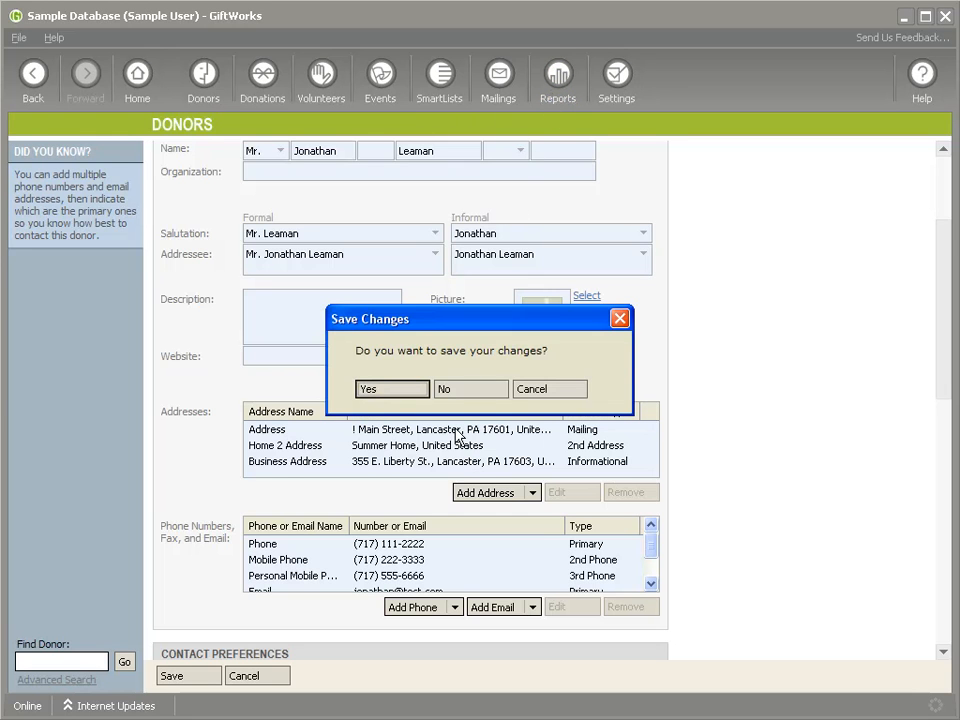
click(461, 394)
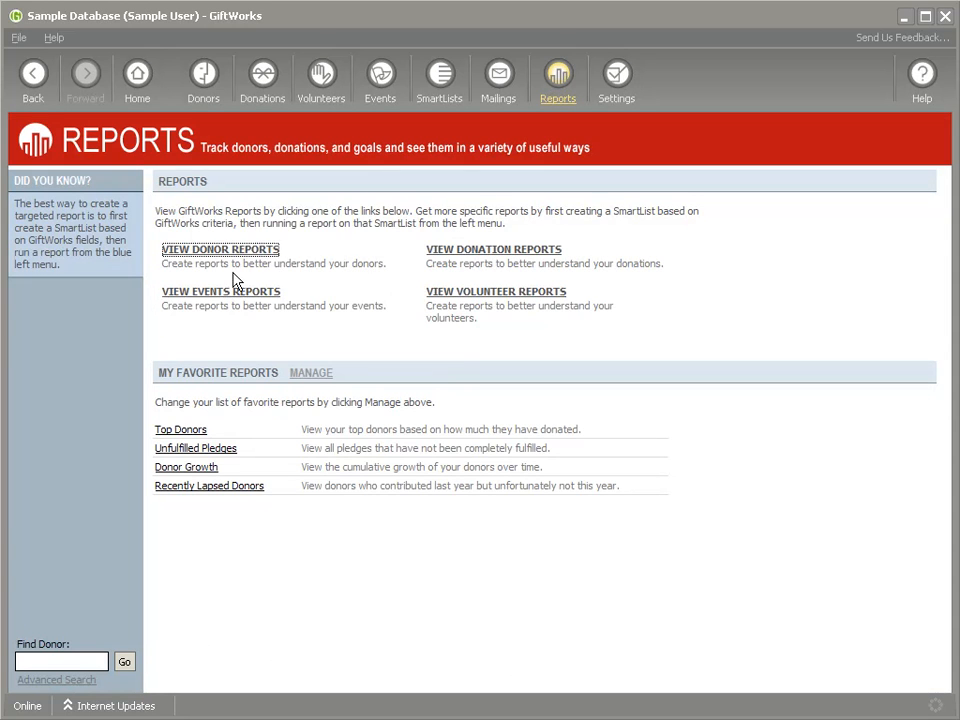
- Run the Donor Addresses report from the donor reports, using the All Donors SmartList and no address type restriction
click(227, 253)
scroll(405, 503, down, 3)
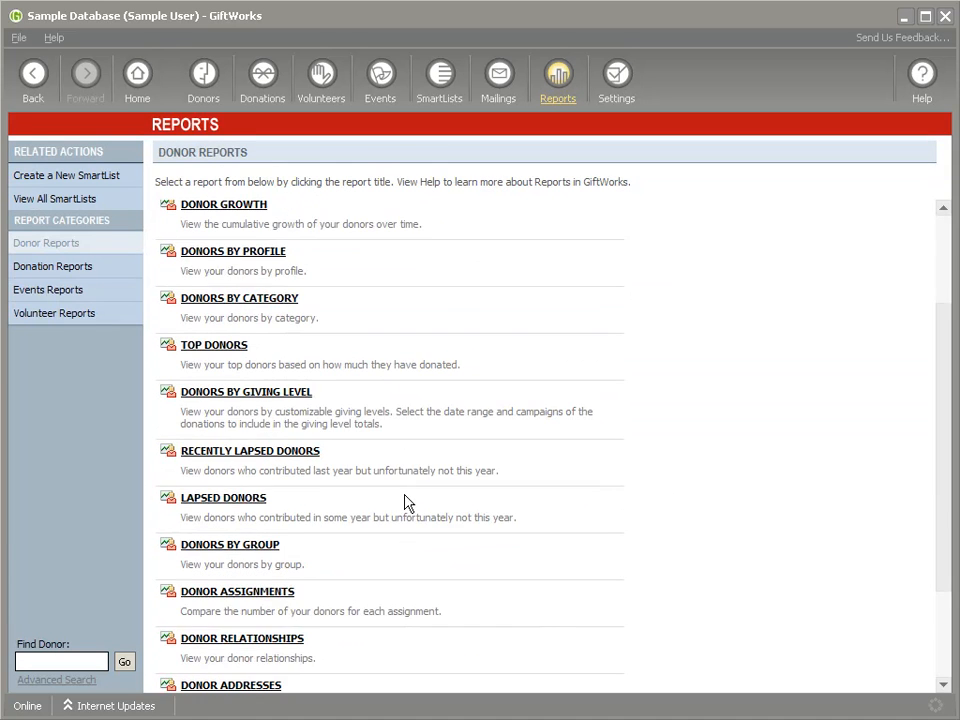
scroll(405, 503, down, 3)
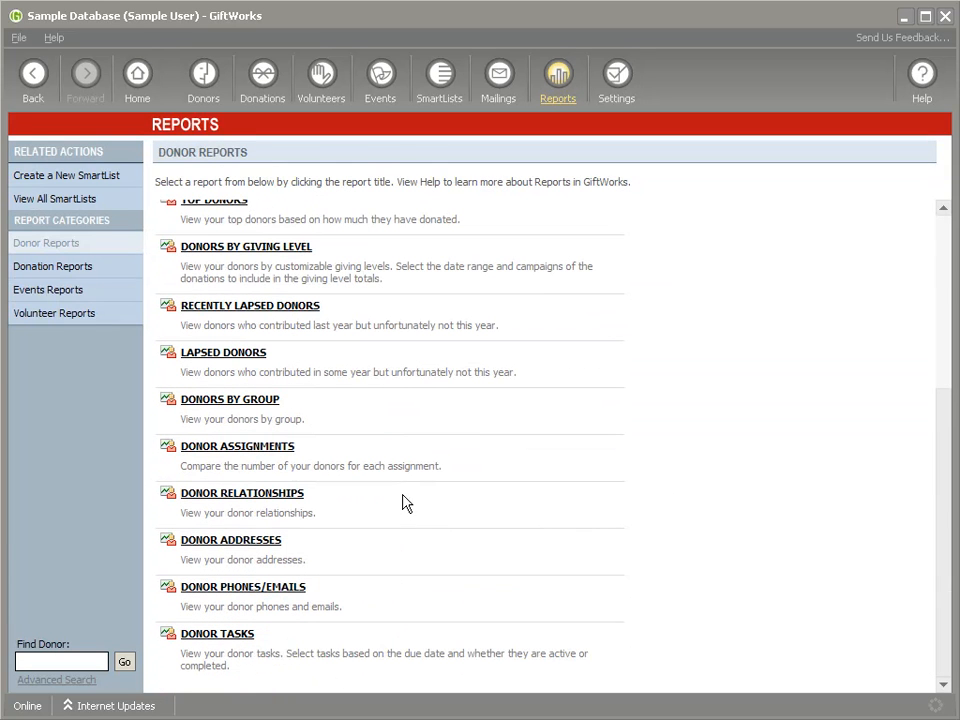
click(258, 549)
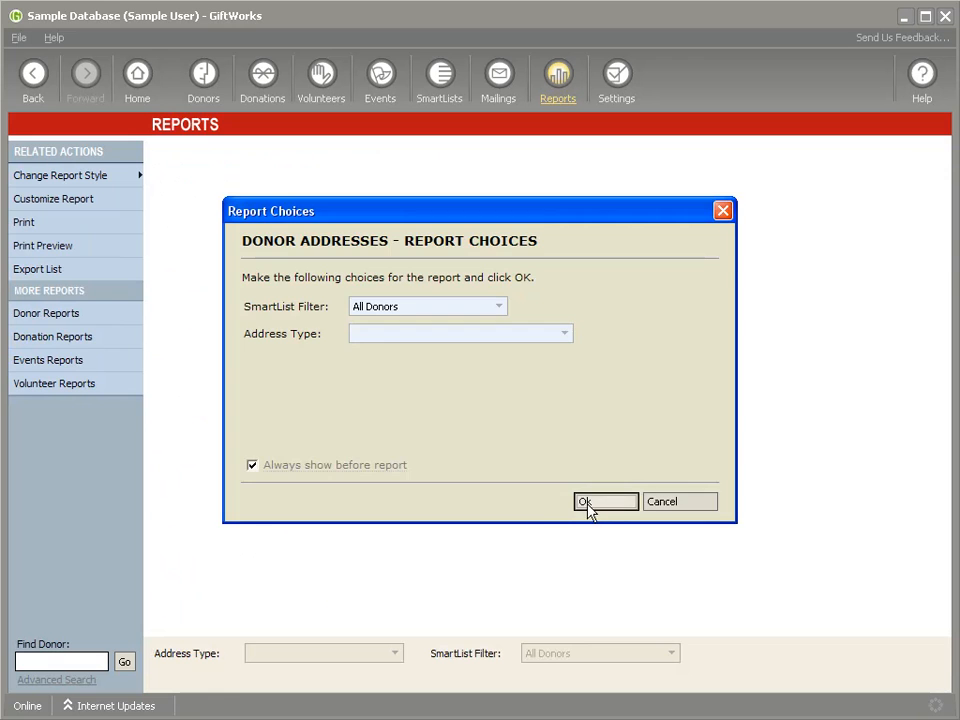
click(587, 504)
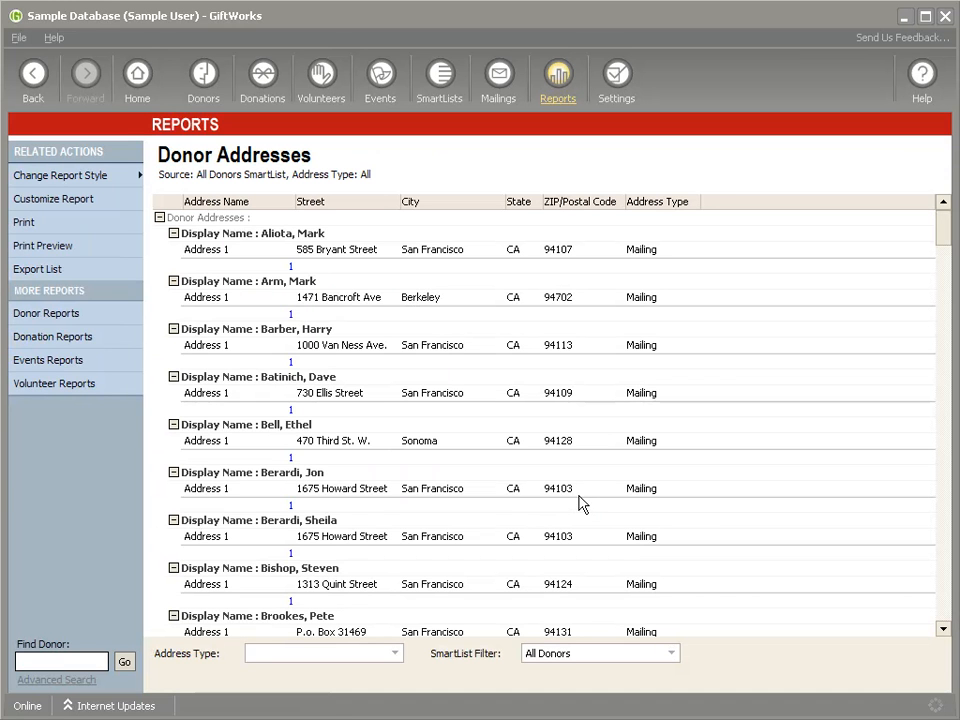
- Filter the Donor Addresses report by the Mailing Address, 2nd Address and 3rd Address types
click(396, 655)
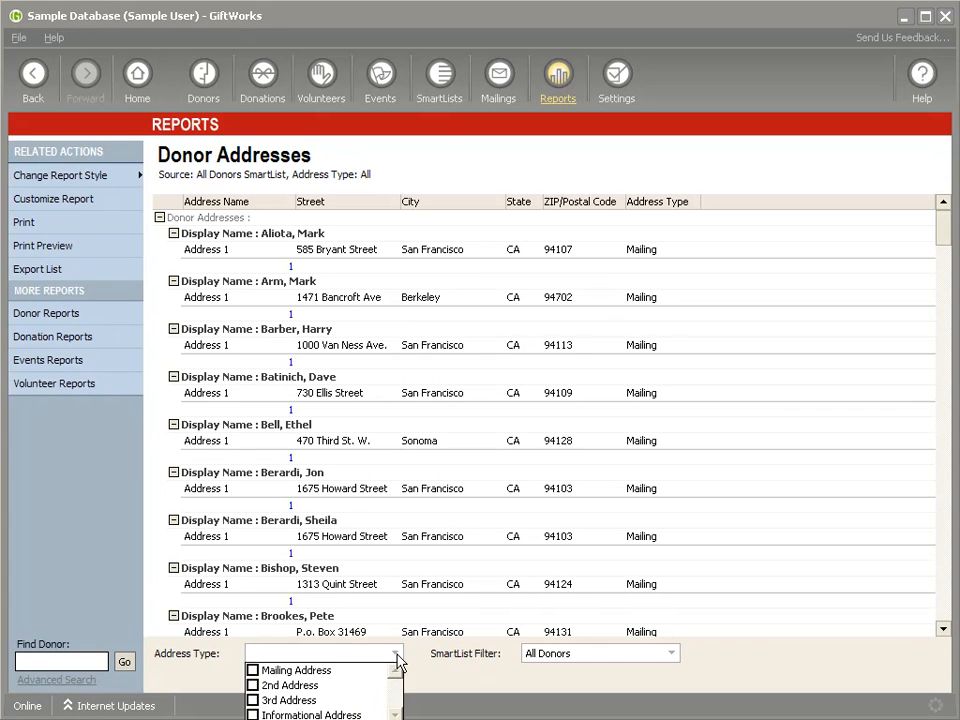
click(253, 671)
click(253, 686)
click(253, 701)
click(878, 467)
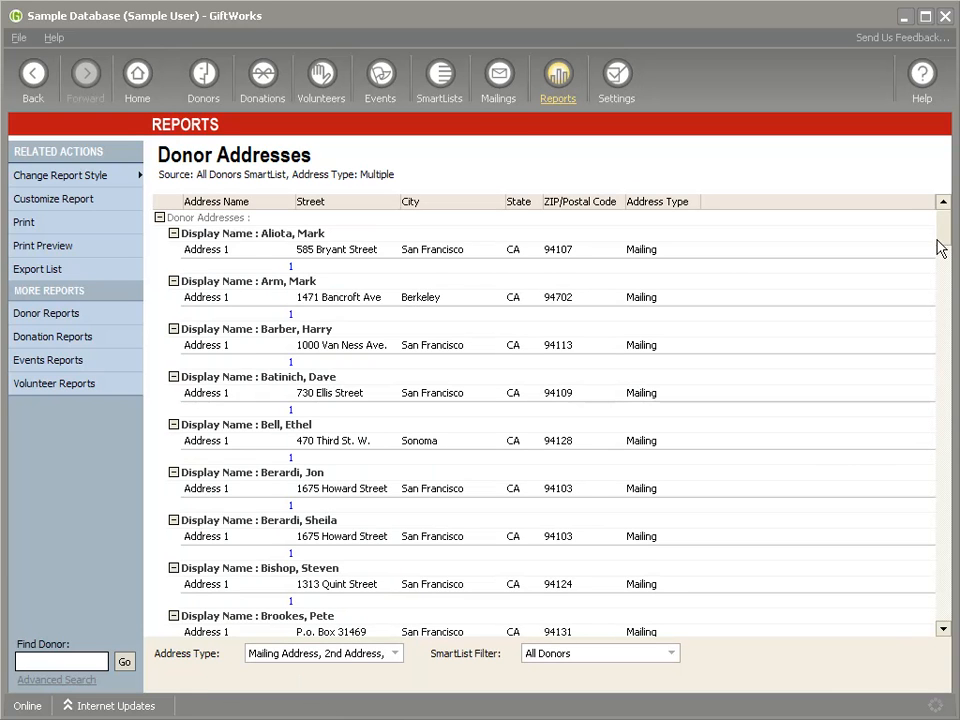
- Return to the donor reports list and run the Donor Phones/Emails report with its default choices
click(32, 88)
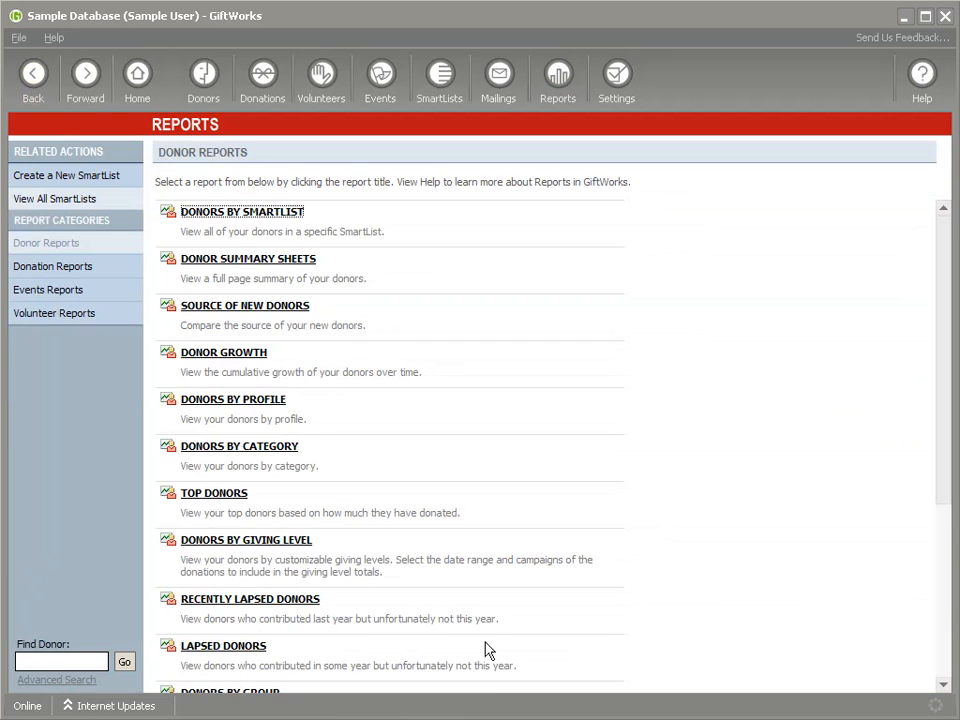
scroll(424, 636, down, 6)
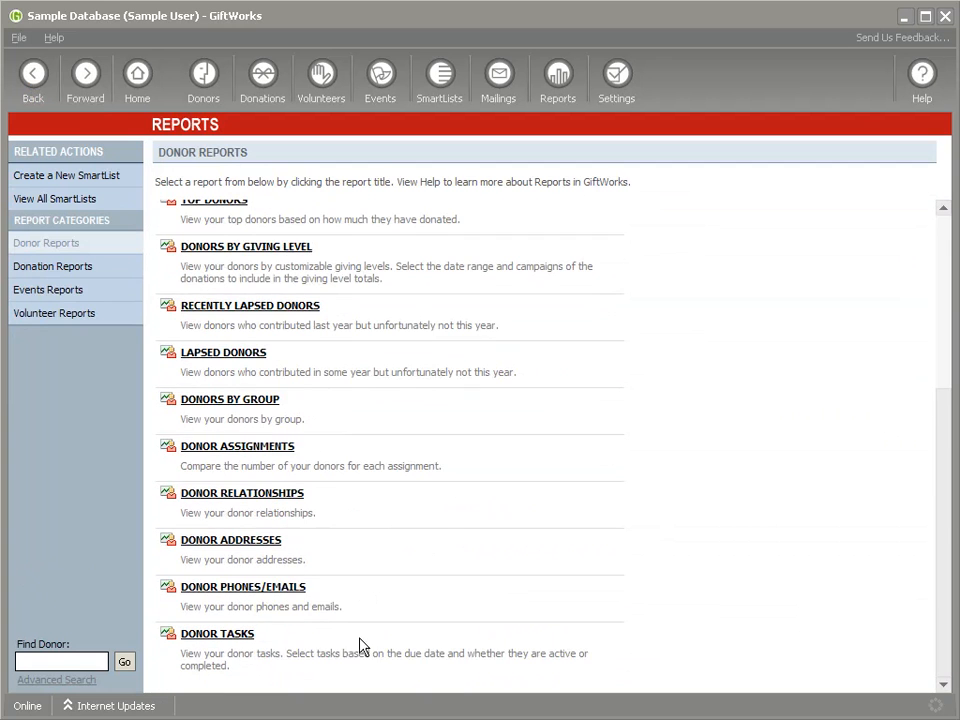
click(268, 589)
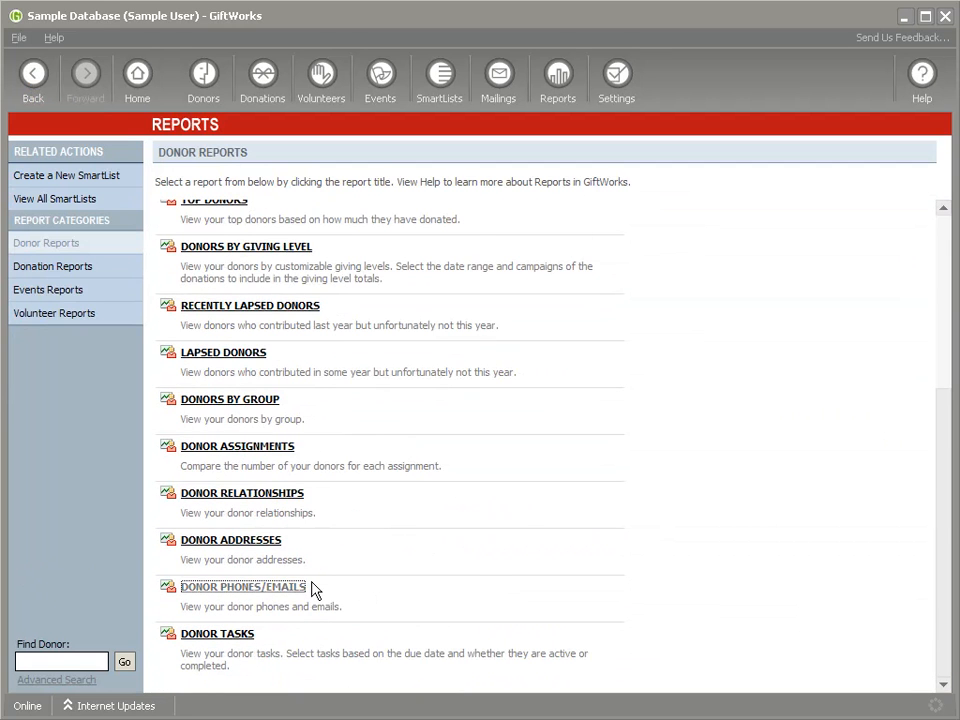
click(579, 502)
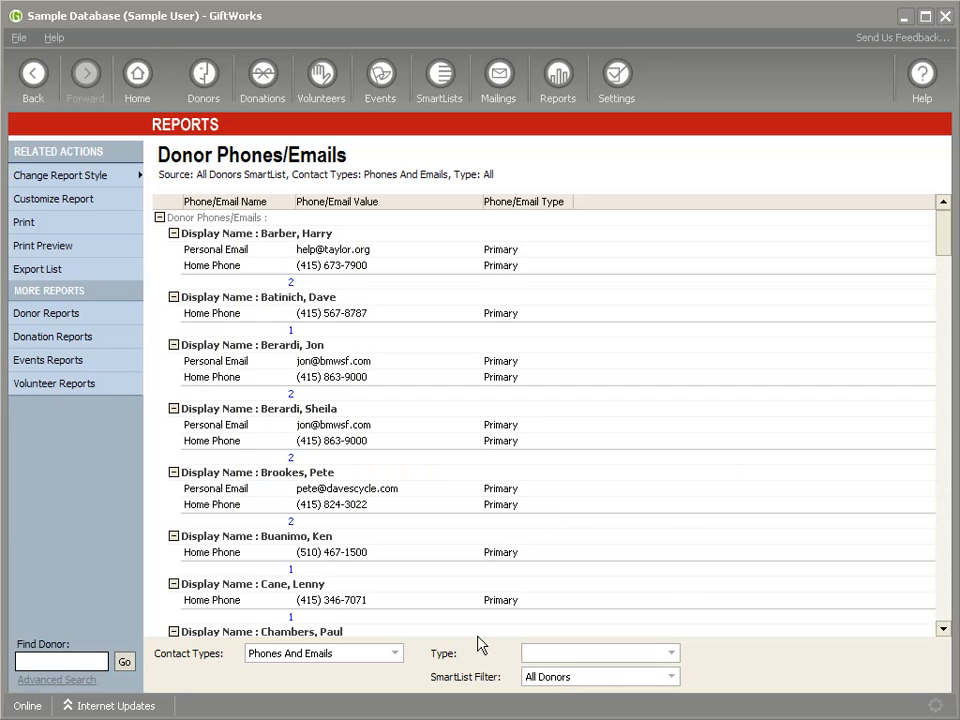
- Check the Type filter options of the Donor Phones/Emails report without changing them, and return to the donor reports list
click(671, 653)
click(670, 655)
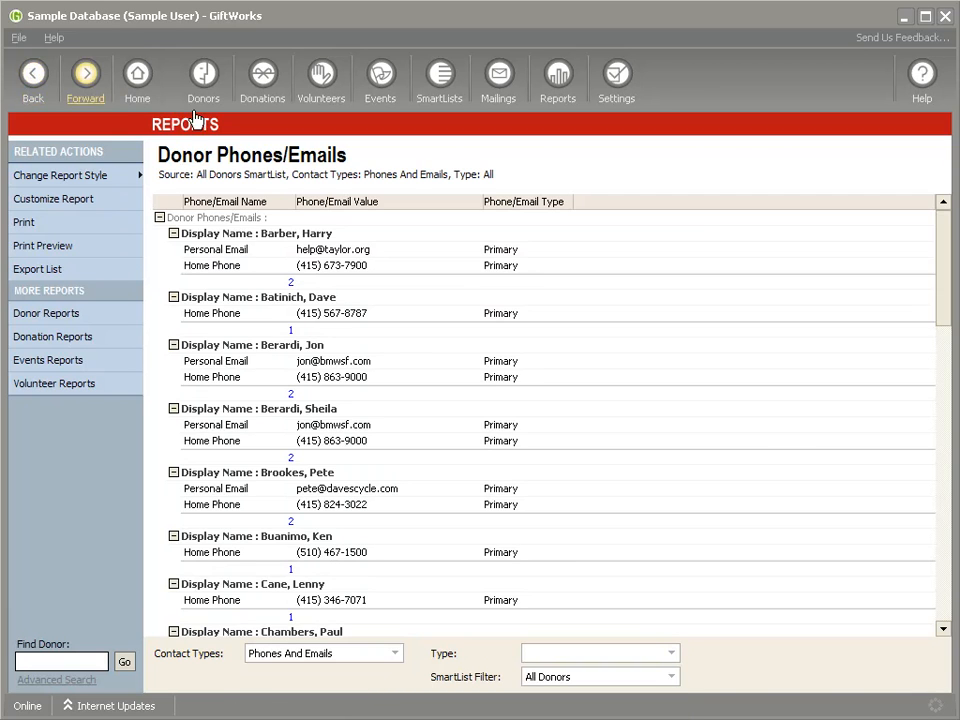
click(33, 74)
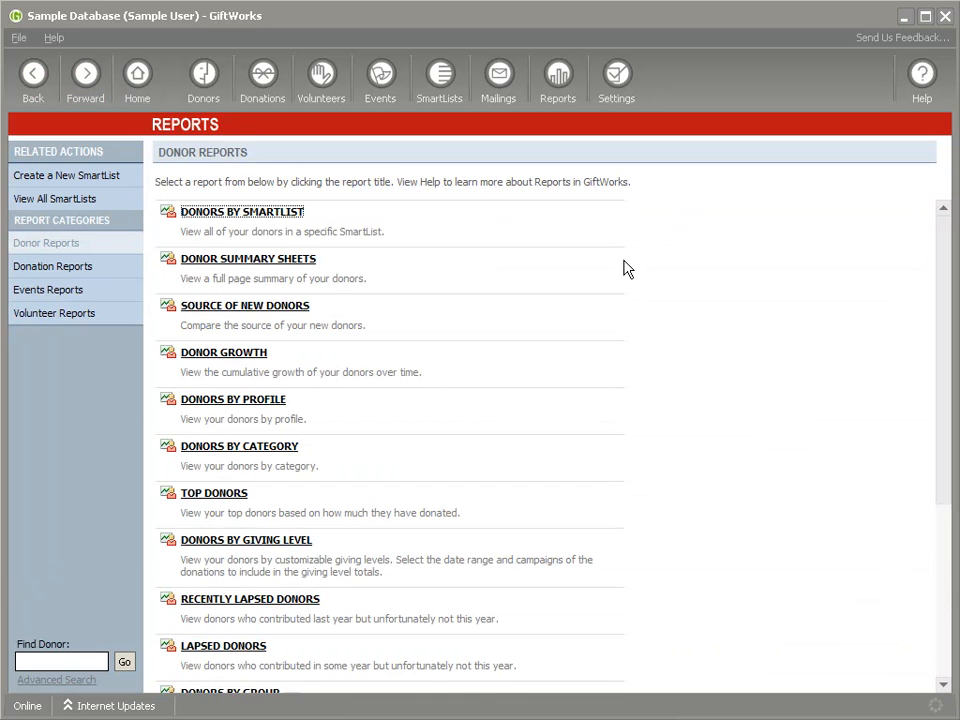